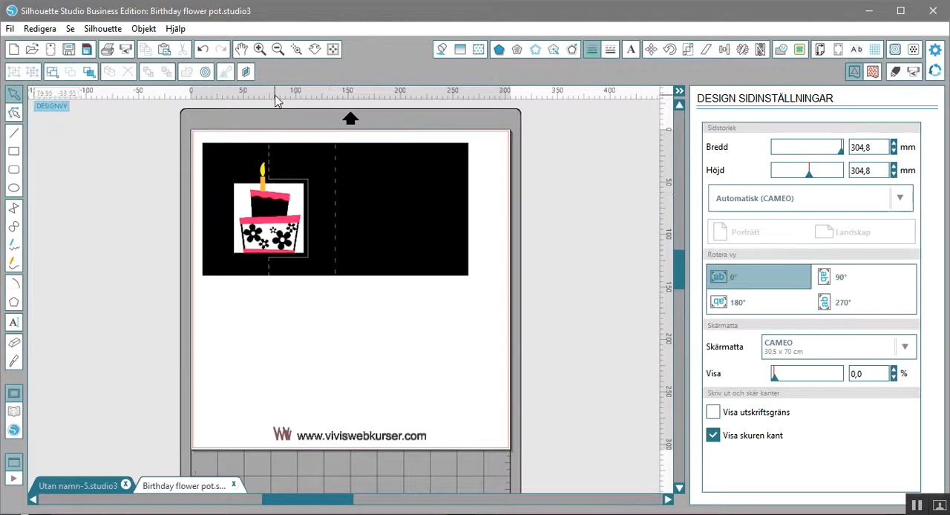
# - Move the black card base sideways off the candle and pink cake strips so it stands apart from them
pyautogui.click(296, 50)
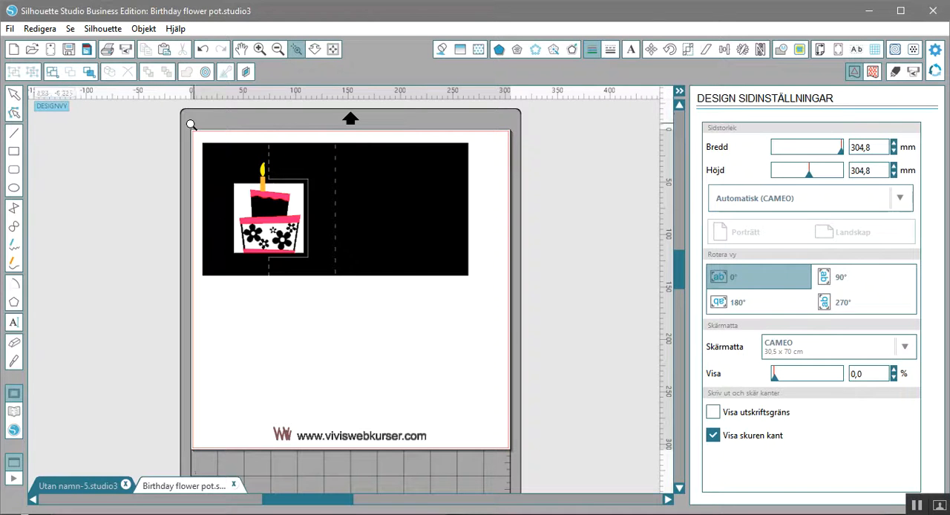
pyautogui.moveTo(192, 125); pyautogui.dragTo(501, 309)
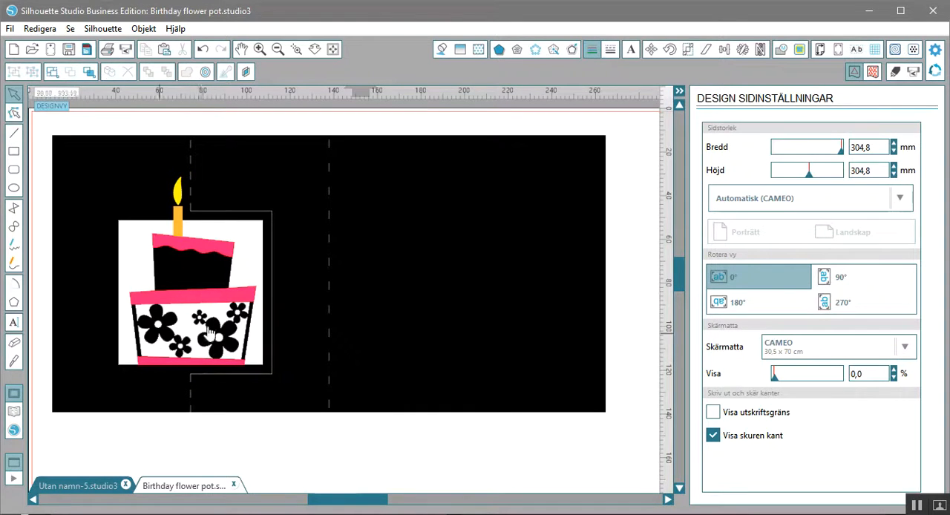
pyautogui.click(187, 292)
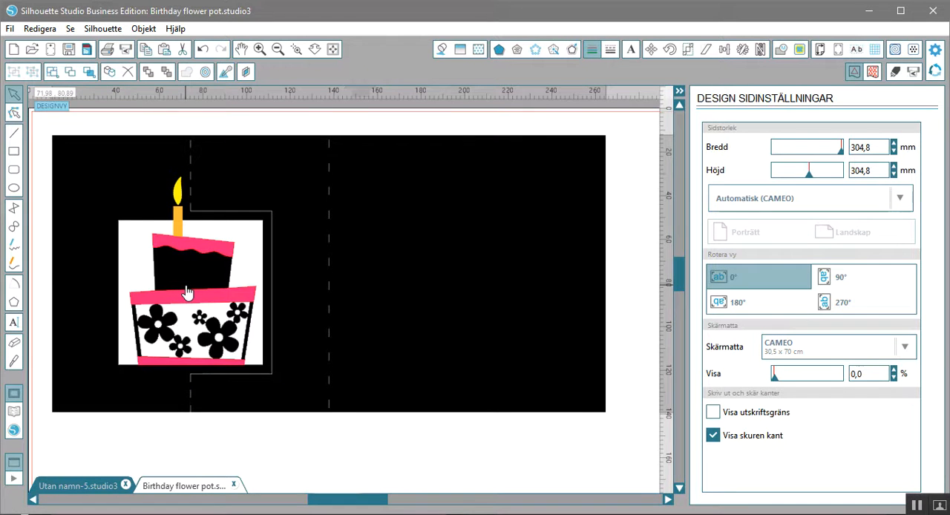
pyautogui.moveTo(187, 292); pyautogui.dragTo(419, 282)
pyautogui.moveTo(354, 507); pyautogui.dragTo(379, 503)
pyautogui.moveTo(339, 337); pyautogui.dragTo(349, 337)
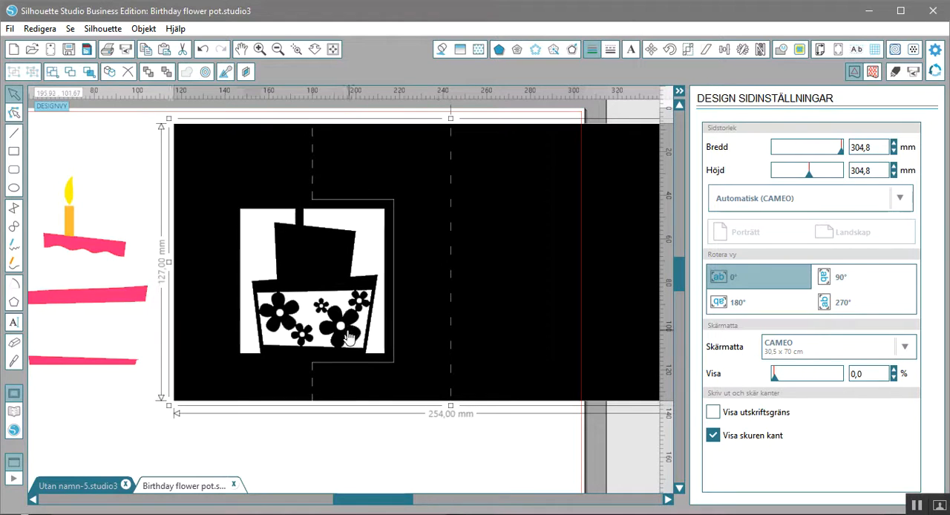
# - Release the compound path of the black card base to separate it into individual shapes
pyautogui.rightClick(348, 338)
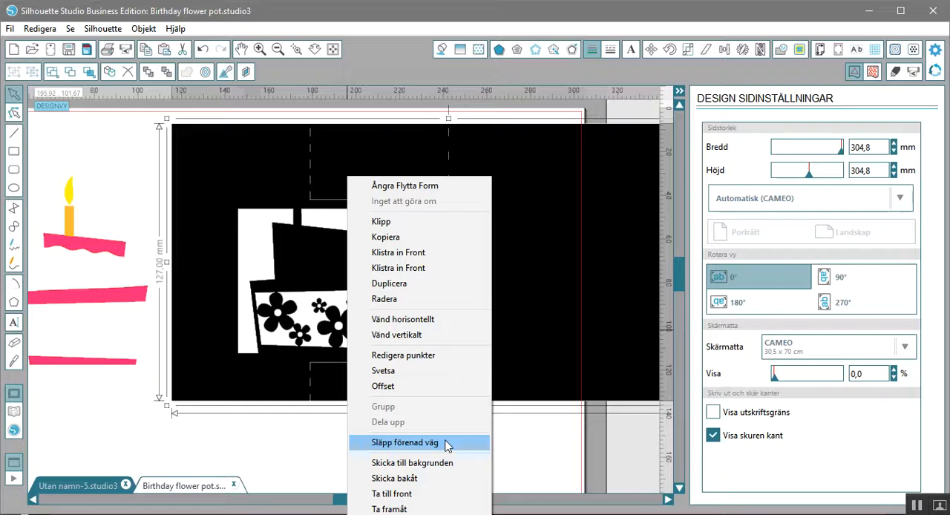
pyautogui.click(447, 444)
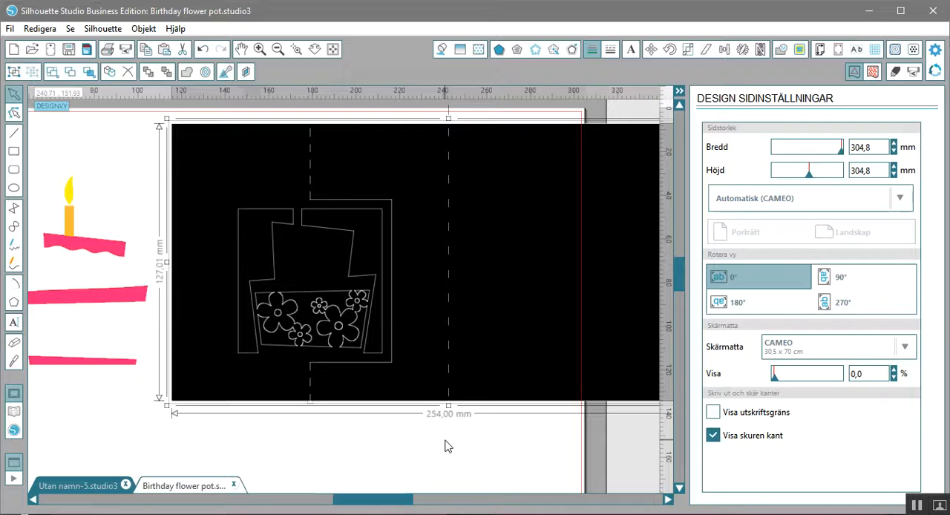
pyautogui.click(448, 446)
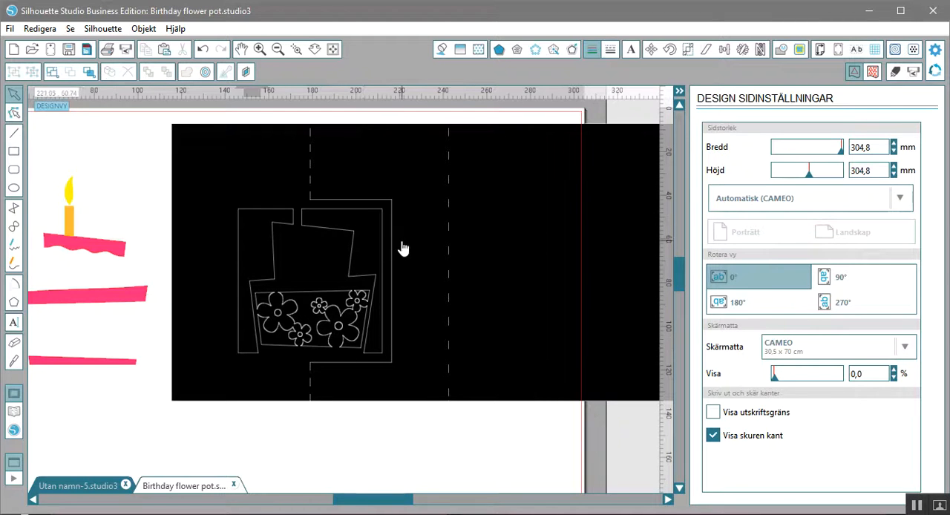
# - Pull the large background cut-outs around the flowers out of the cake's lower tier and delete them
pyautogui.click(322, 310)
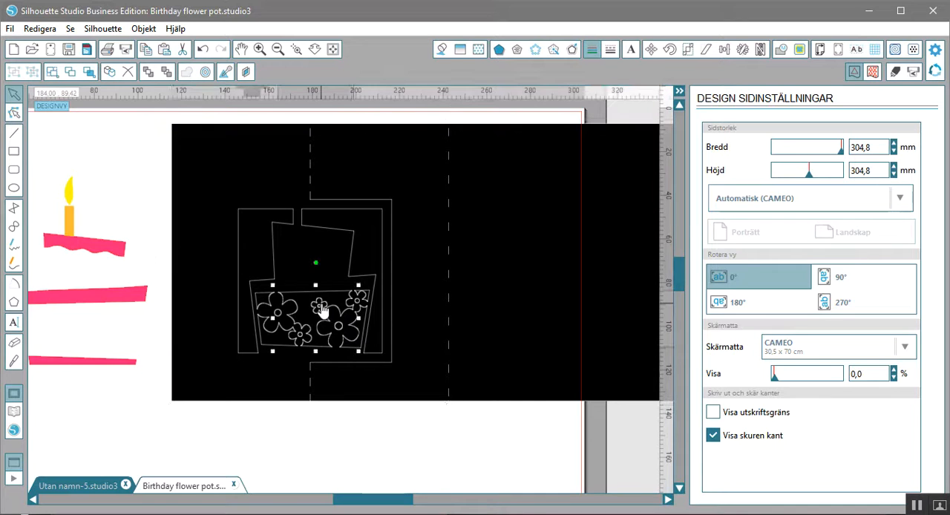
pyautogui.moveTo(320, 314); pyautogui.dragTo(271, 444)
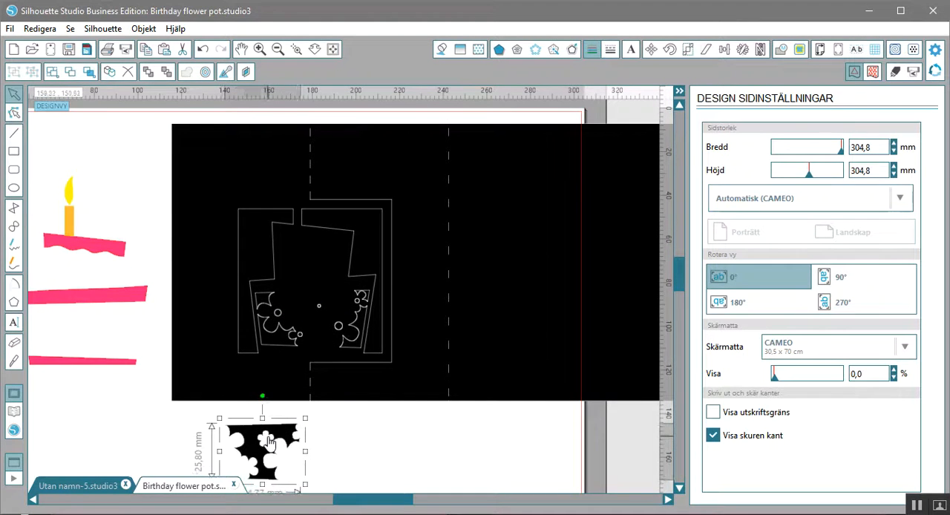
pyautogui.click(294, 355)
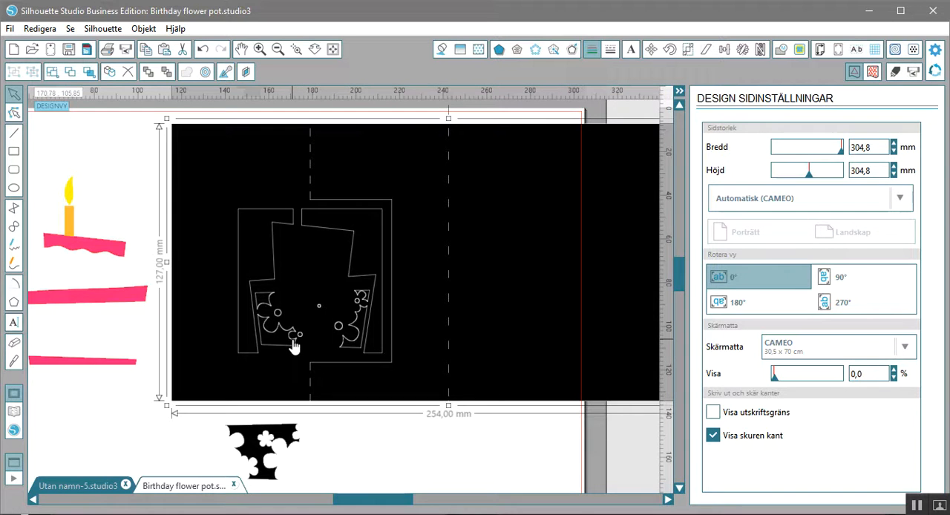
pyautogui.click(295, 345)
pyautogui.moveTo(295, 345); pyautogui.dragTo(377, 461)
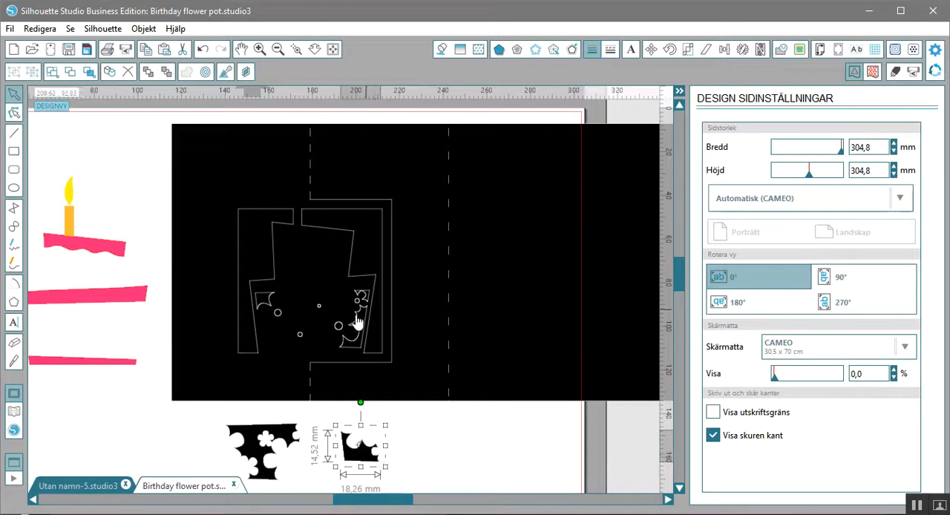
pyautogui.moveTo(357, 327); pyautogui.dragTo(169, 466)
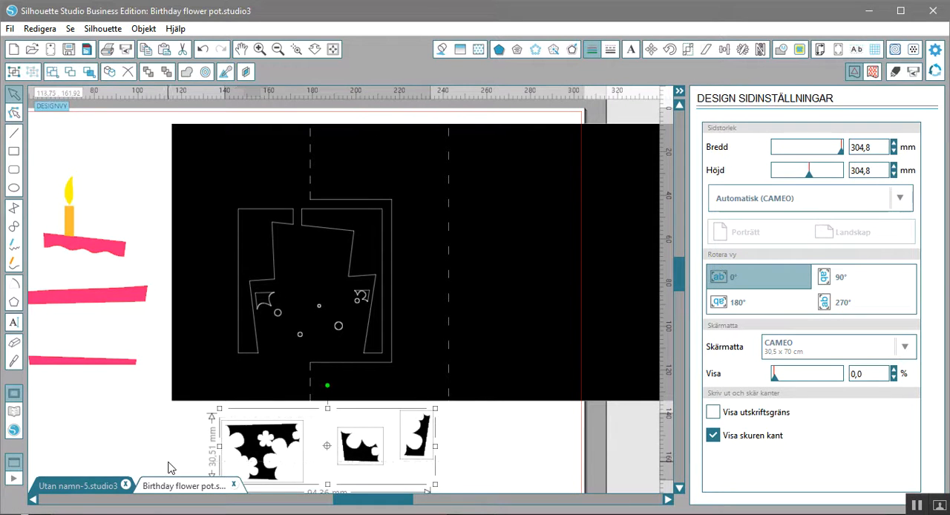
pyautogui.press('Delete')
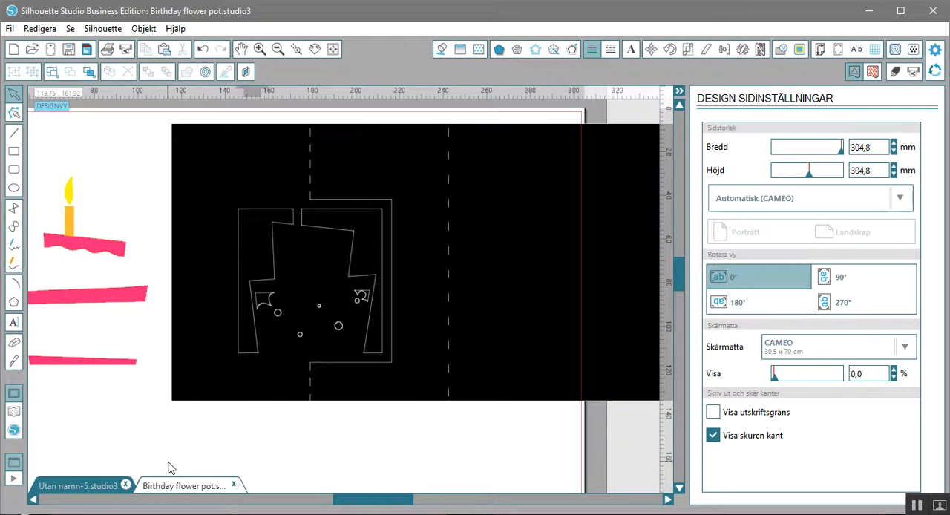
# - Delete the remaining flower centres and small corner cut-outs in the cake's lower tier, keeping the cake outline
pyautogui.click(278, 315)
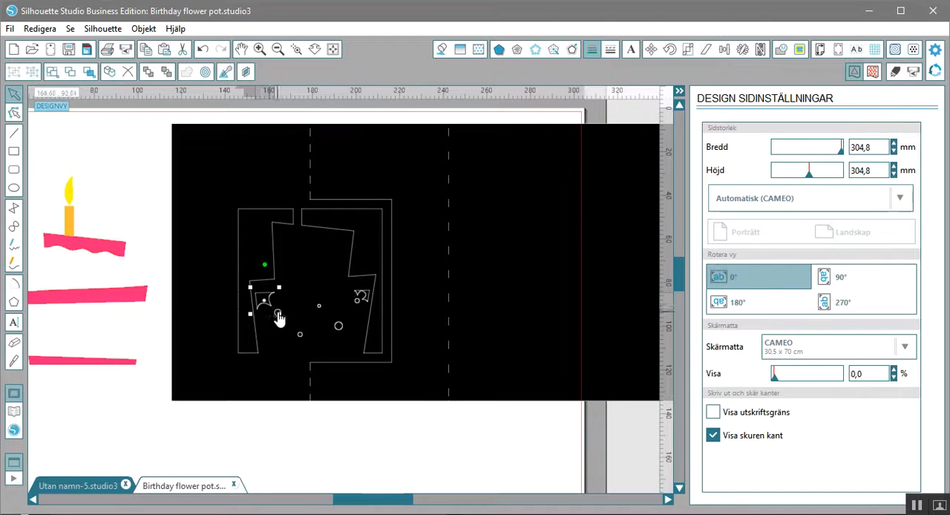
pyautogui.click(279, 315)
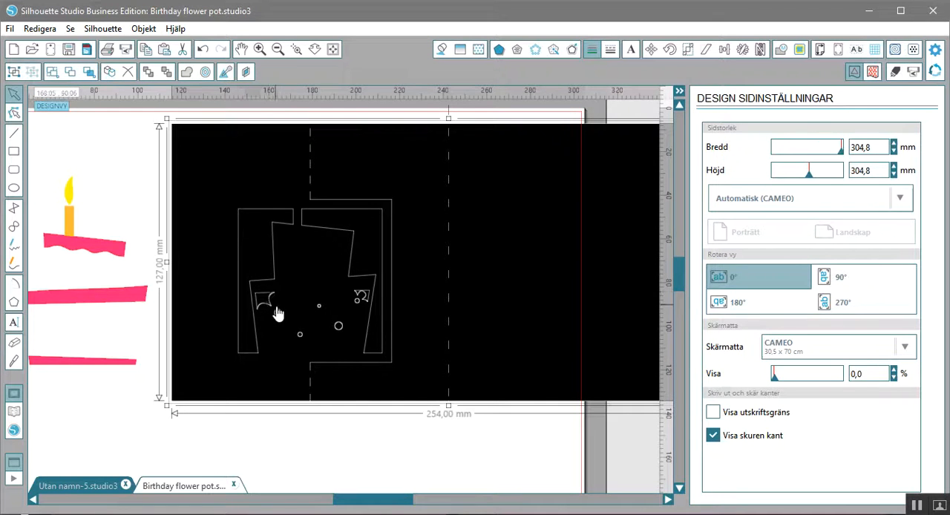
pyautogui.click(278, 317)
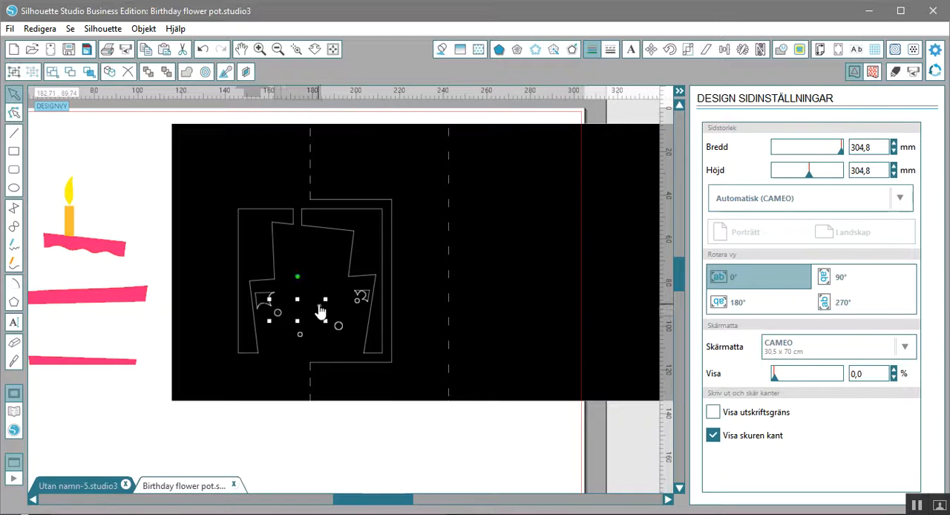
pyautogui.keyDown('shift'); pyautogui.click(300, 336); pyautogui.keyUp('shift')
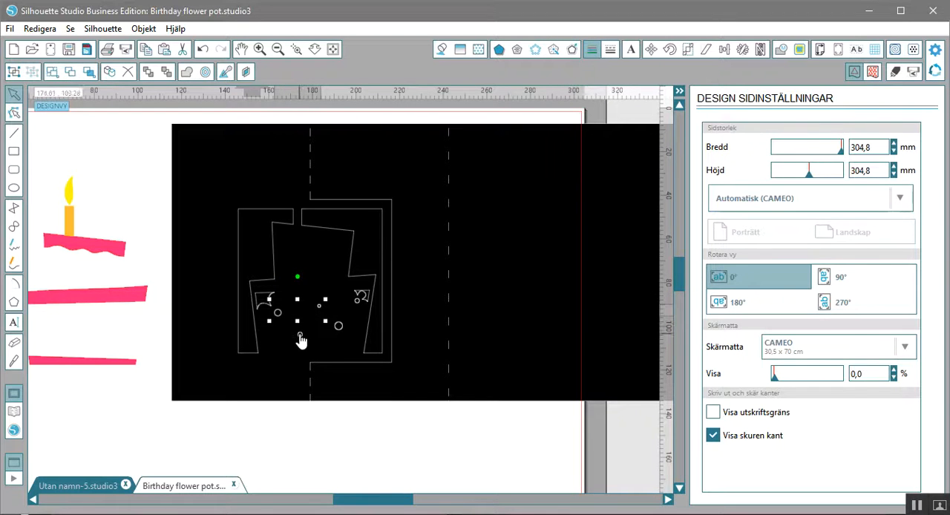
pyautogui.keyDown('shift'); pyautogui.click(338, 328); pyautogui.keyUp('shift')
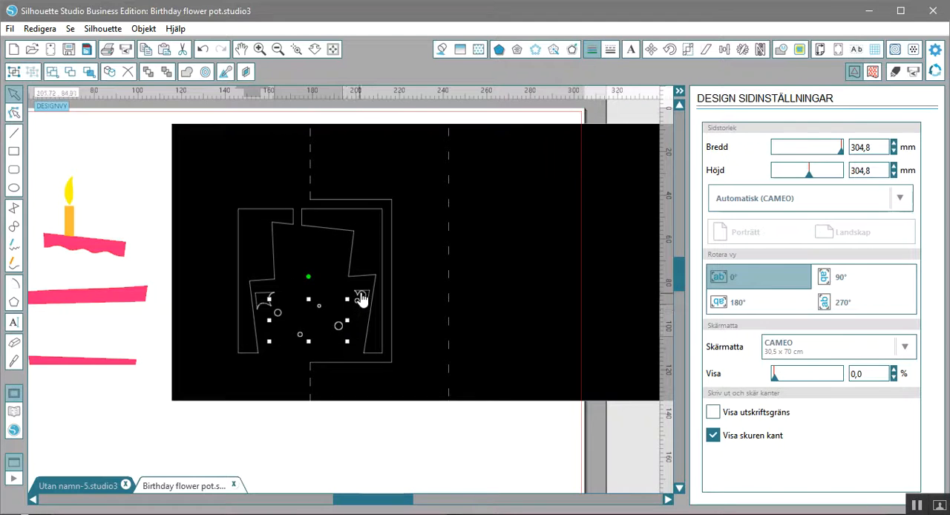
pyautogui.keyDown('shift'); pyautogui.click(361, 298); pyautogui.keyUp('shift')
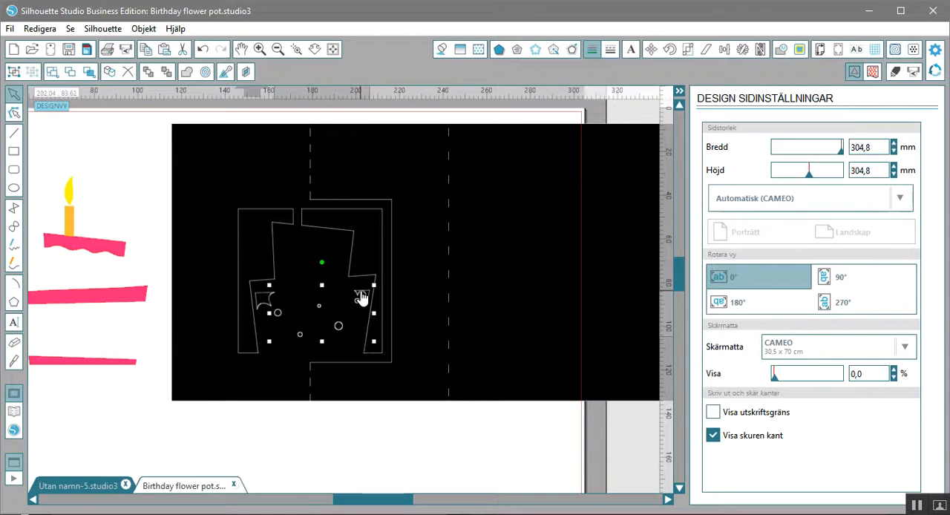
pyautogui.press('Delete')
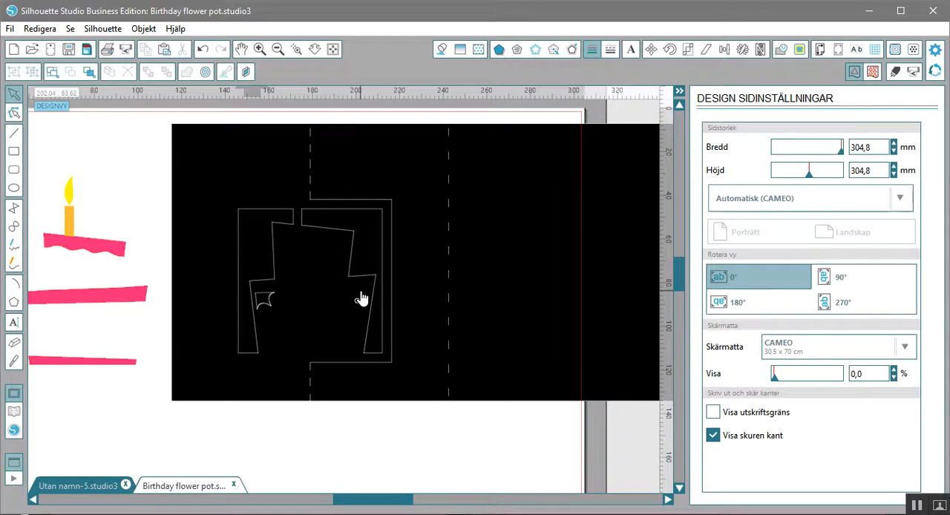
pyautogui.click(274, 300)
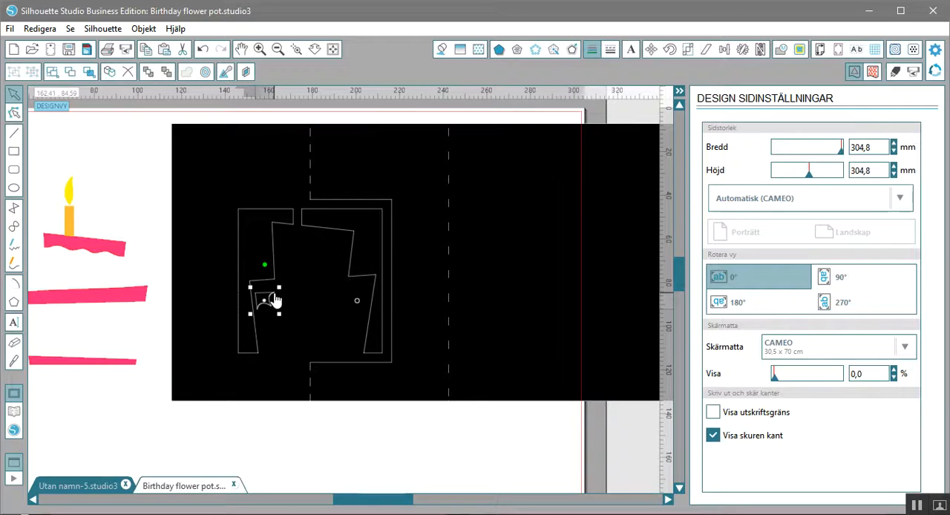
pyautogui.press('Delete')
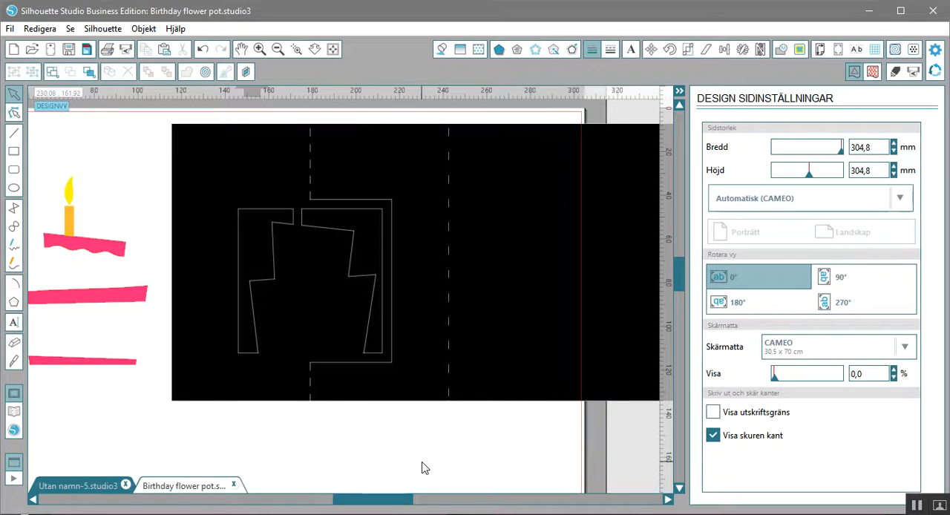
# - Combine the card base, fold lines and cake cut-outs into one compound path
pyautogui.click(277, 50)
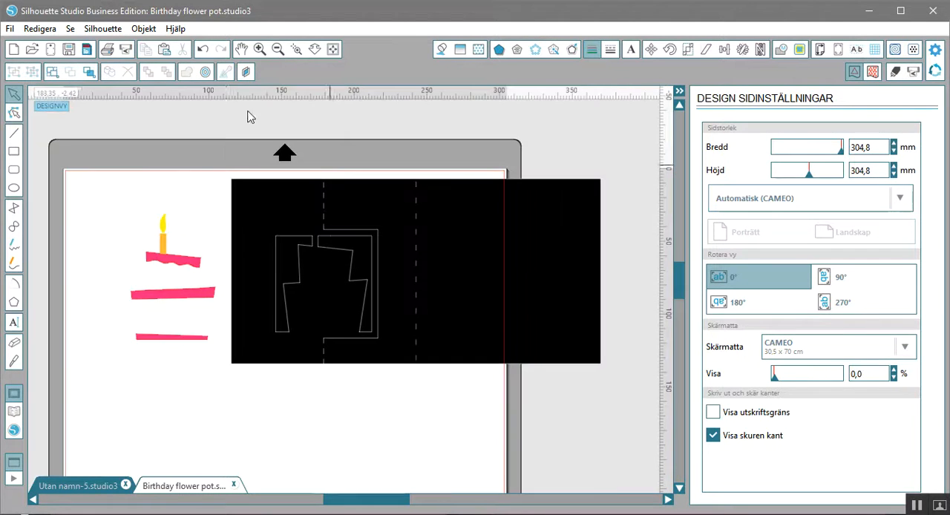
pyautogui.moveTo(221, 159); pyautogui.dragTo(629, 384)
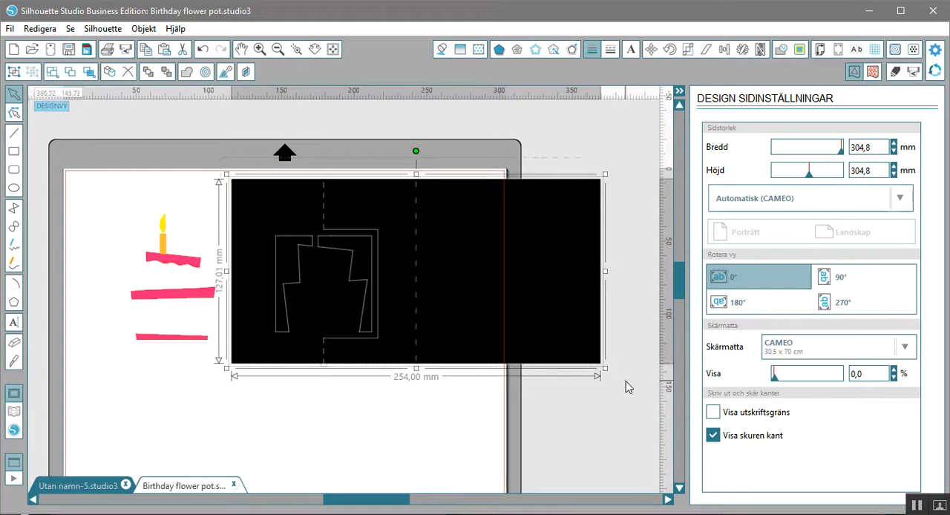
pyautogui.rightClick(413, 299)
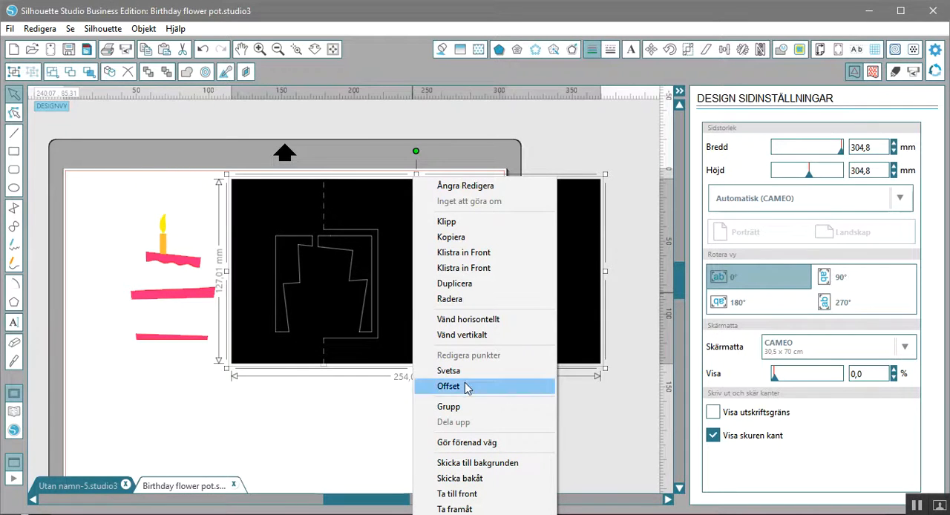
pyautogui.click(511, 451)
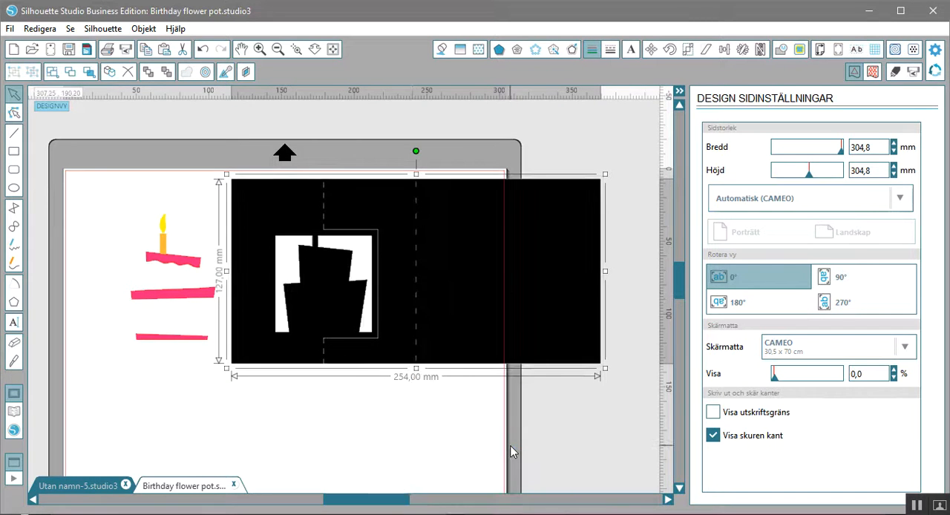
pyautogui.click(449, 437)
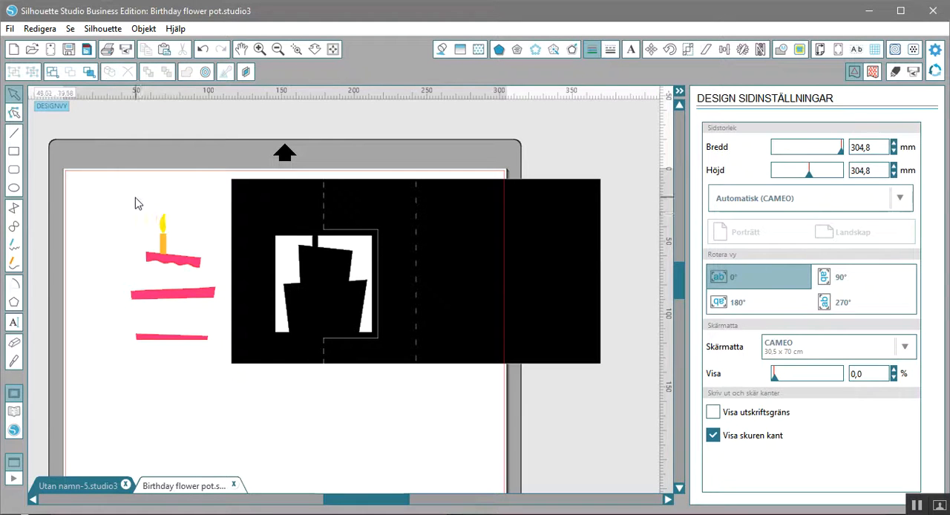
# - Group the candle and the three pink strips and place the group on the card's cake silhouette
pyautogui.moveTo(134, 199); pyautogui.dragTo(221, 390)
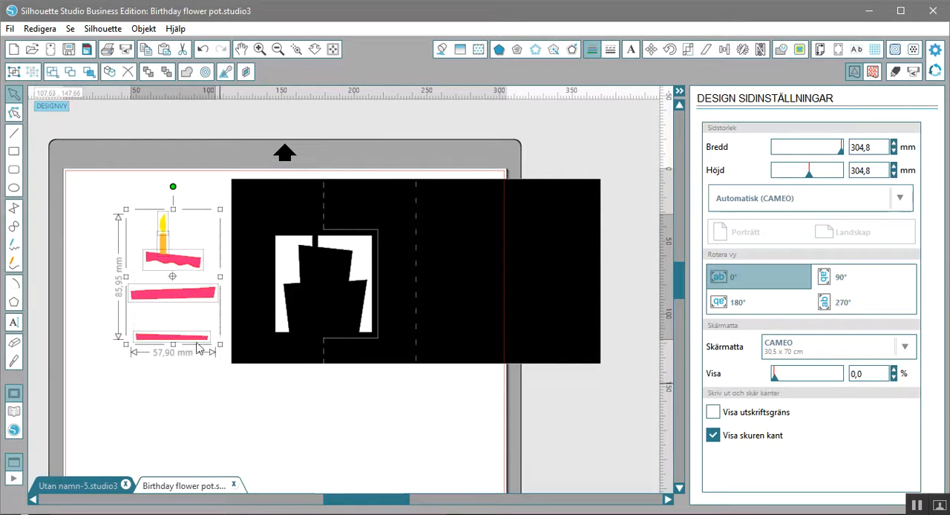
pyautogui.rightClick(185, 298)
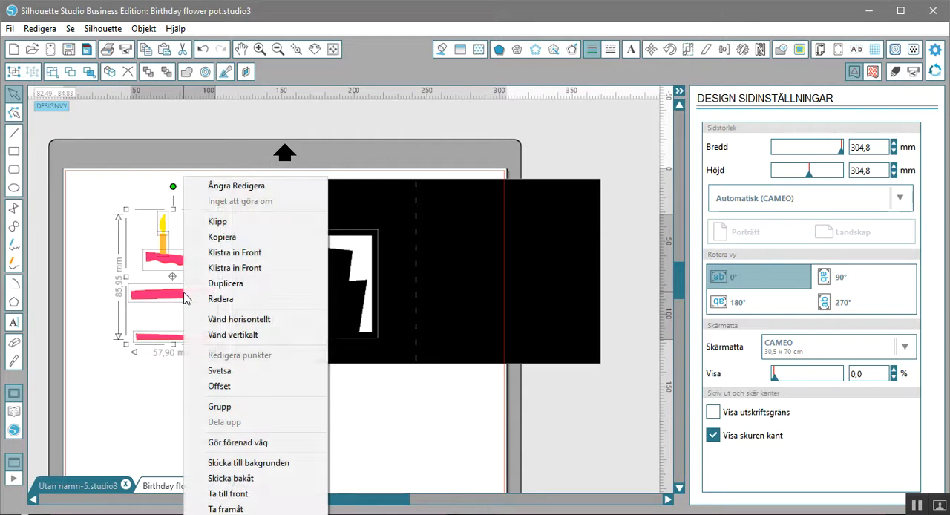
pyautogui.click(283, 406)
pyautogui.click(201, 361)
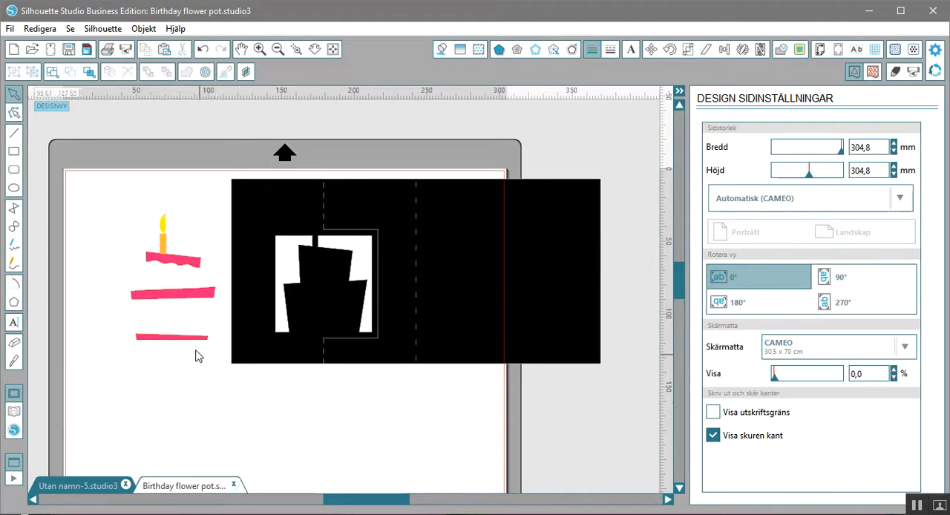
pyautogui.moveTo(190, 339); pyautogui.dragTo(343, 338)
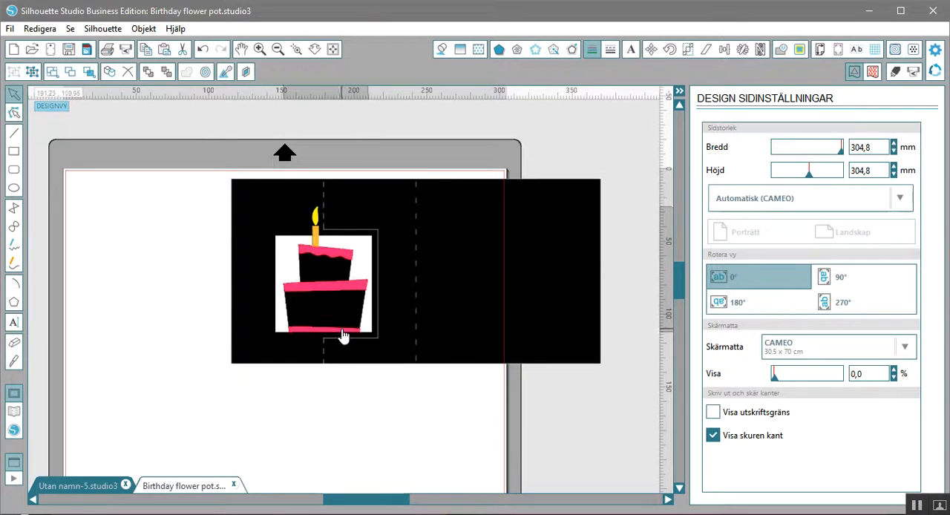
pyautogui.click(415, 391)
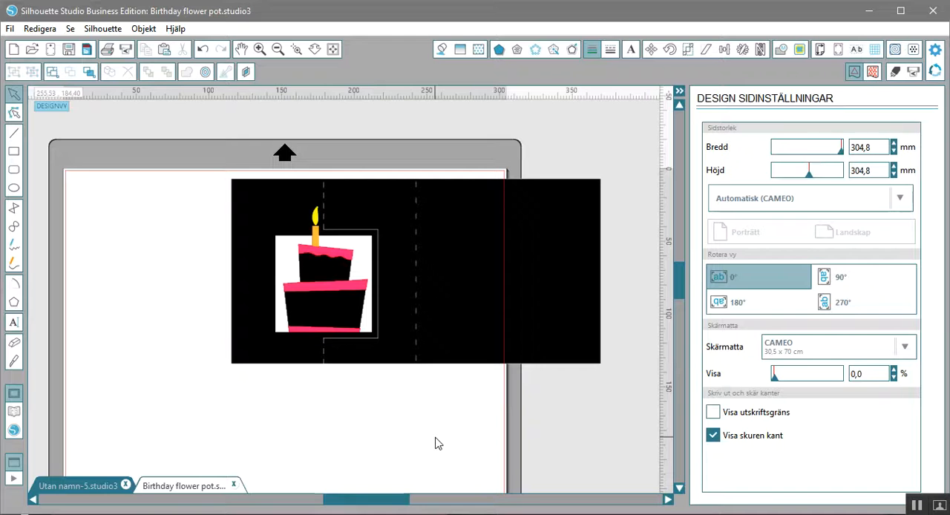
pyautogui.rightClick(271, 390)
pyautogui.click(445, 428)
pyautogui.moveTo(205, 148); pyautogui.dragTo(650, 408)
pyautogui.rightClick(467, 304)
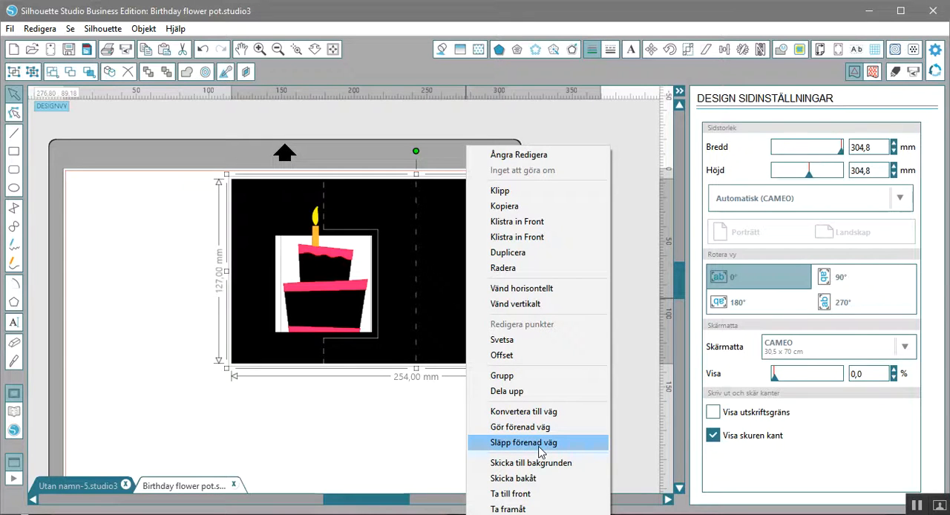
pyautogui.click(371, 441)
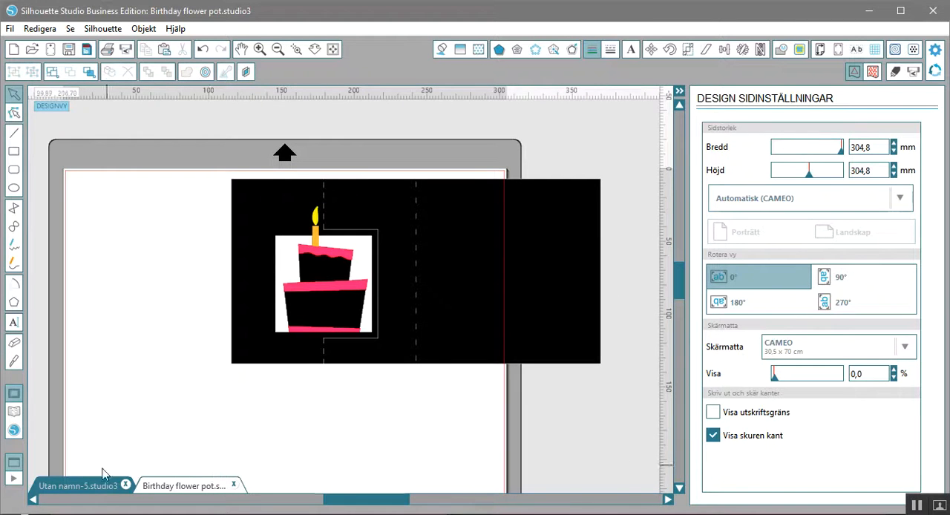
# - Switch to the Utan namn-5.studio3 document
pyautogui.click(78, 486)
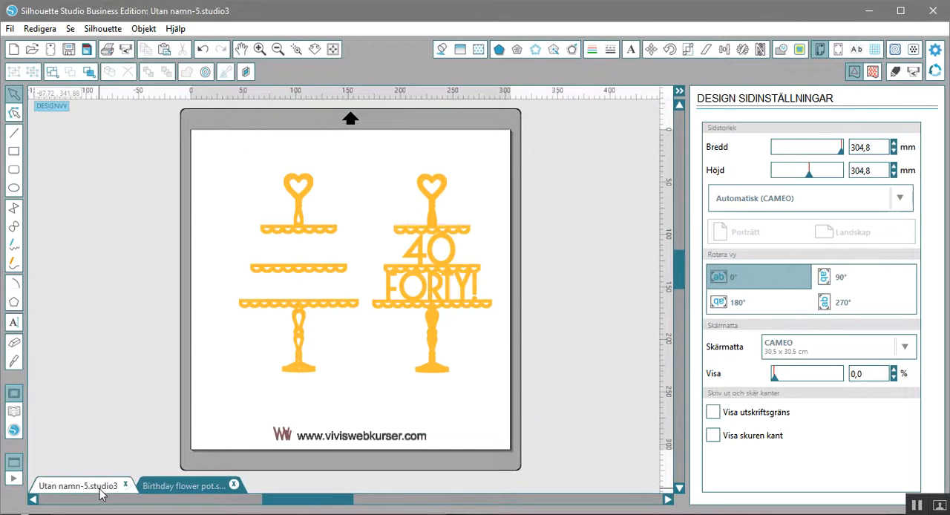
# - Move the finished "40 FORTY!" cake stand off the page, and undo a trial move of the unlettered stand's top tier
pyautogui.moveTo(457, 273); pyautogui.dragTo(614, 274)
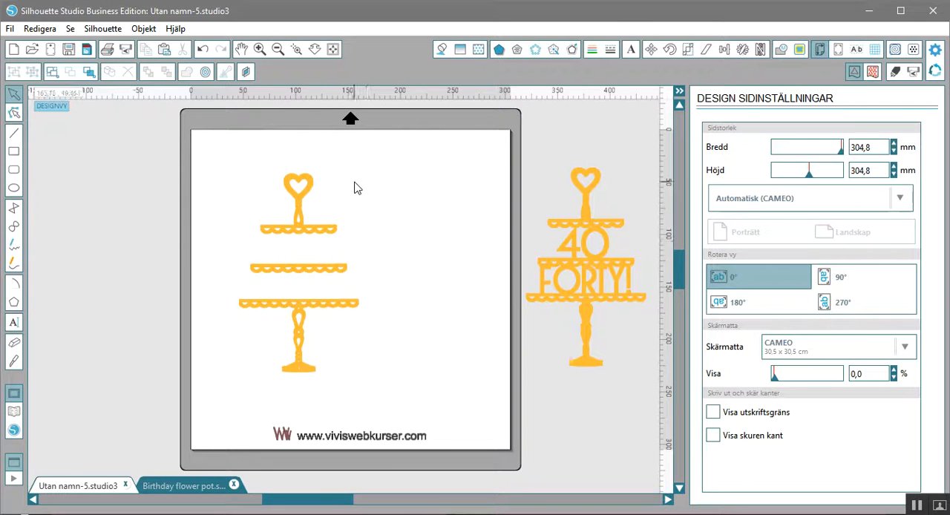
pyautogui.moveTo(333, 236); pyautogui.dragTo(369, 219)
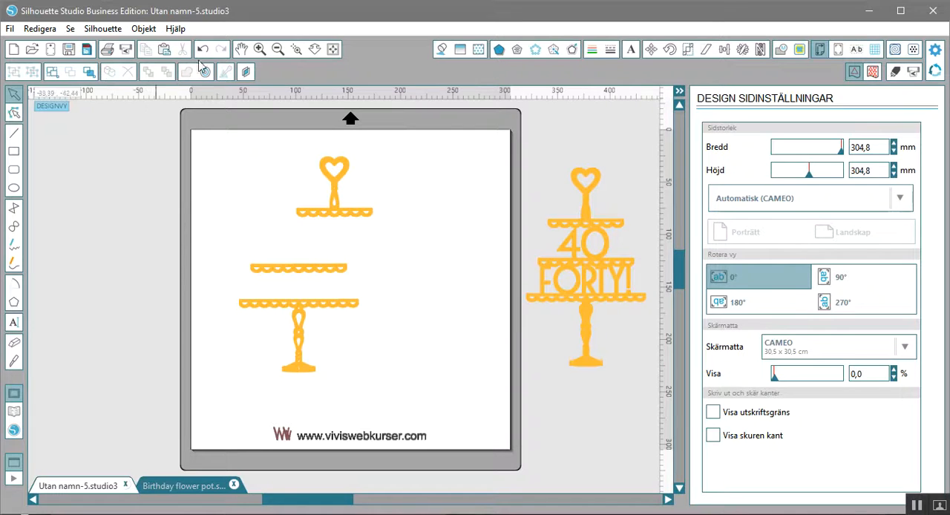
pyautogui.click(205, 50)
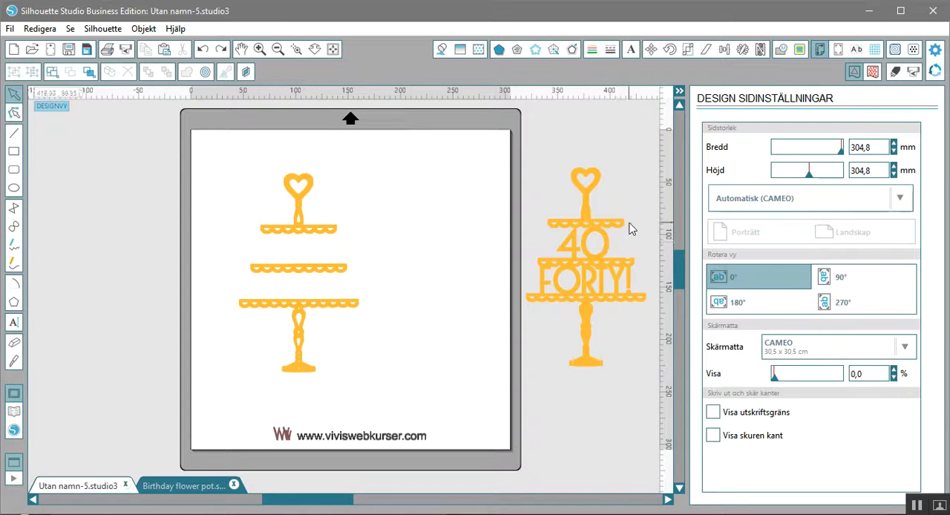
# - Add the Arial text "30", enlarge it to about 112 pt and place it between the blank stand's top and middle tiers
pyautogui.press('t')
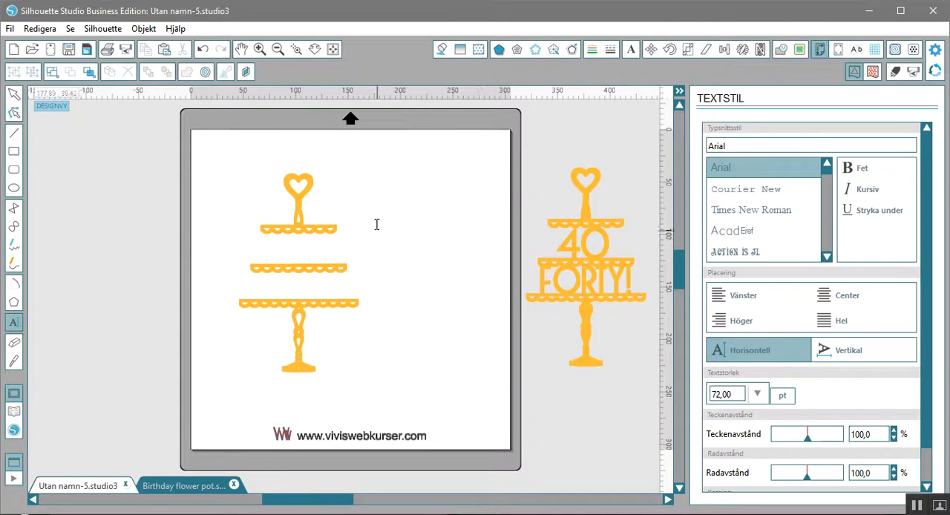
pyautogui.click(366, 247)
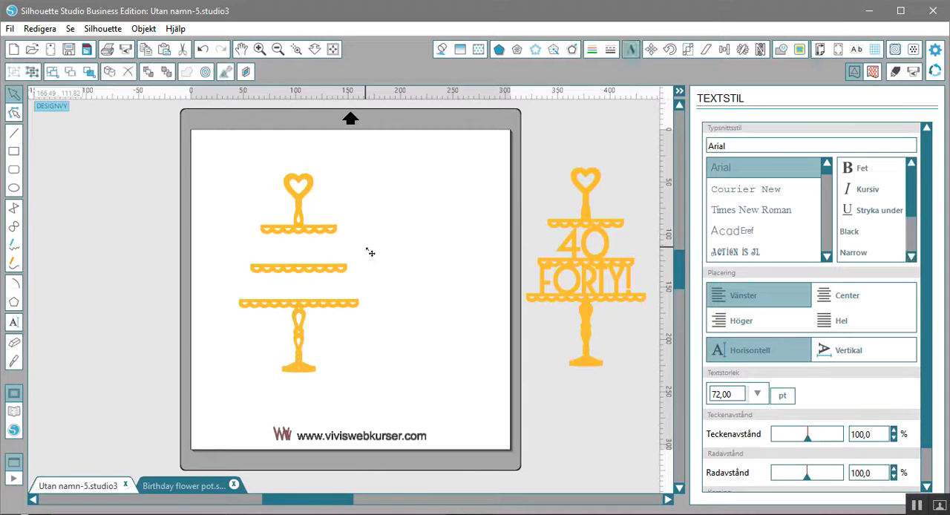
pyautogui.write('30')
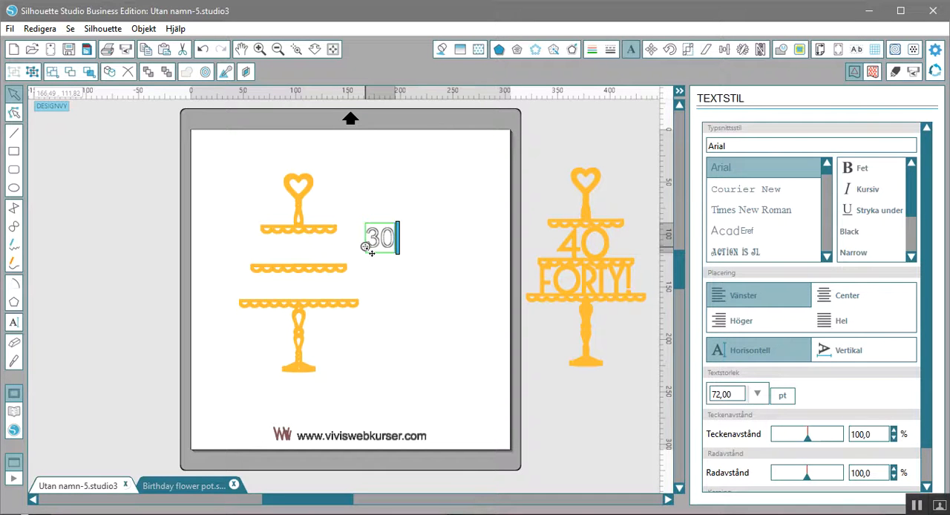
pyautogui.click(415, 249)
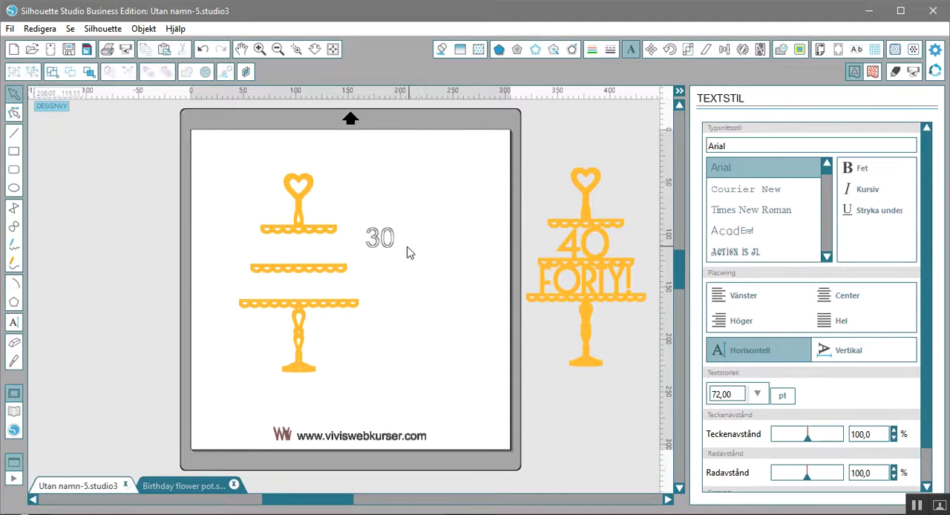
pyautogui.moveTo(391, 250); pyautogui.dragTo(330, 281)
# - Centre the "30" under the top tier and enlarge it to about 46 mm wide so it touches both tiers
pyautogui.click(294, 49)
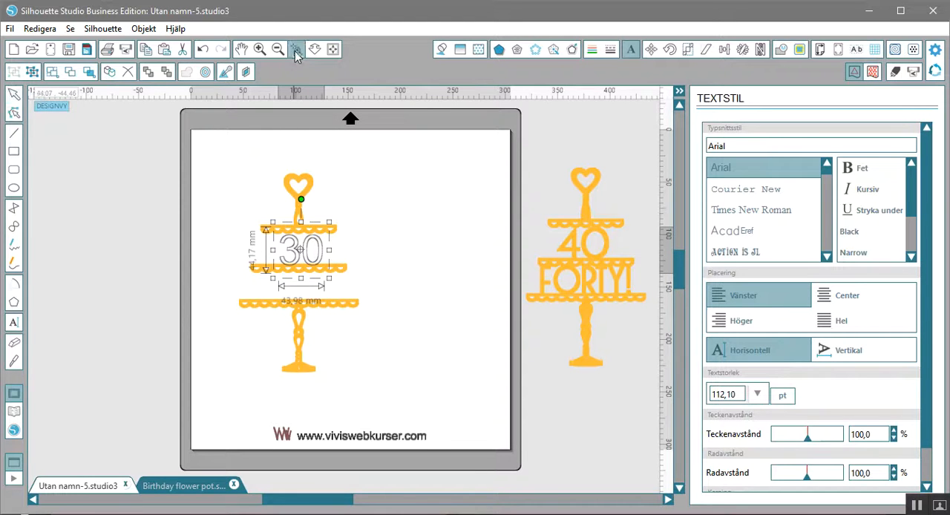
pyautogui.moveTo(232, 162); pyautogui.dragTo(375, 391)
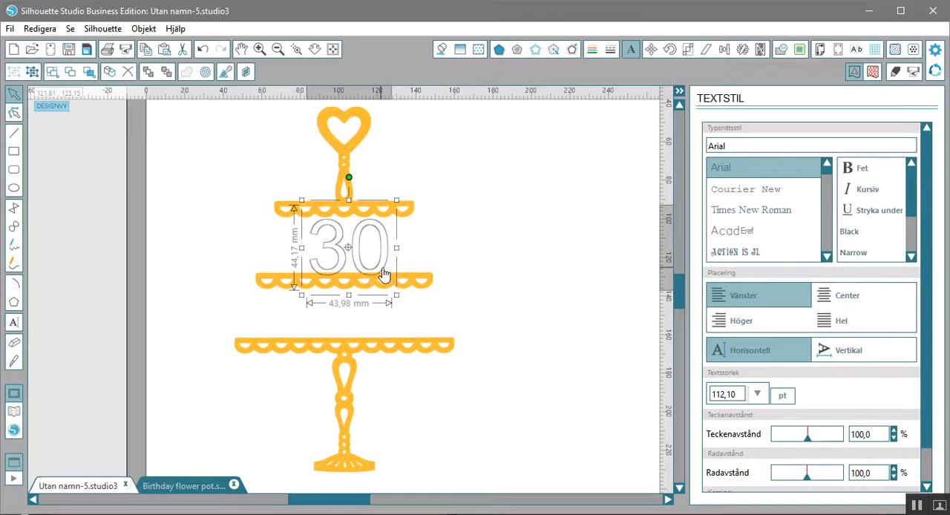
pyautogui.moveTo(385, 275); pyautogui.dragTo(379, 271)
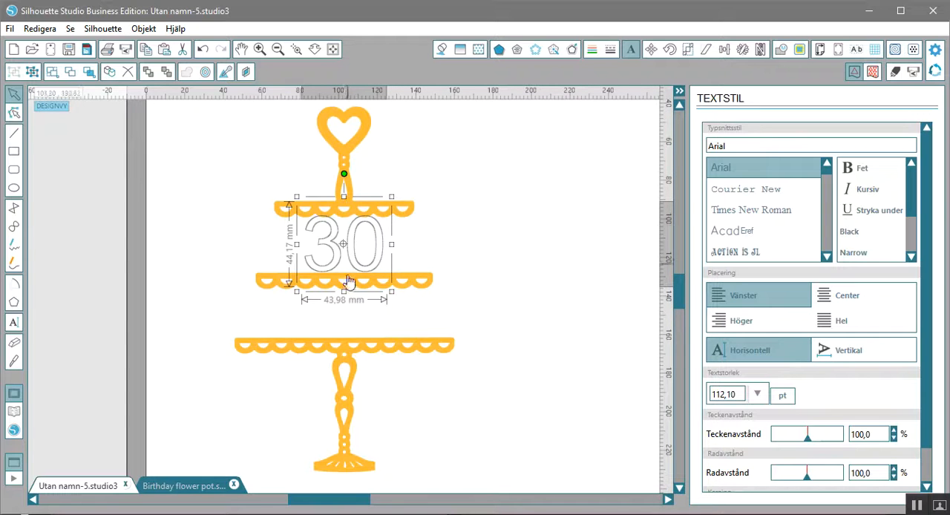
pyautogui.moveTo(392, 292); pyautogui.dragTo(395, 296)
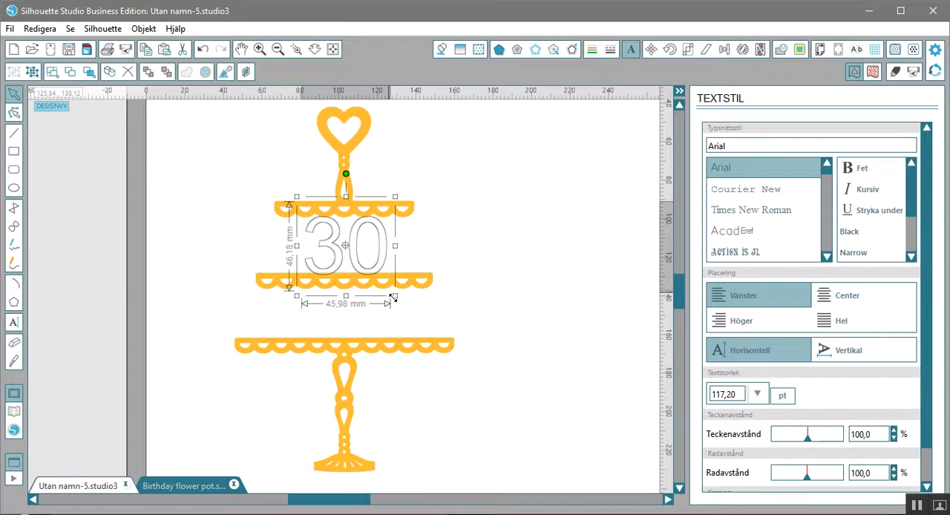
pyautogui.click(416, 265)
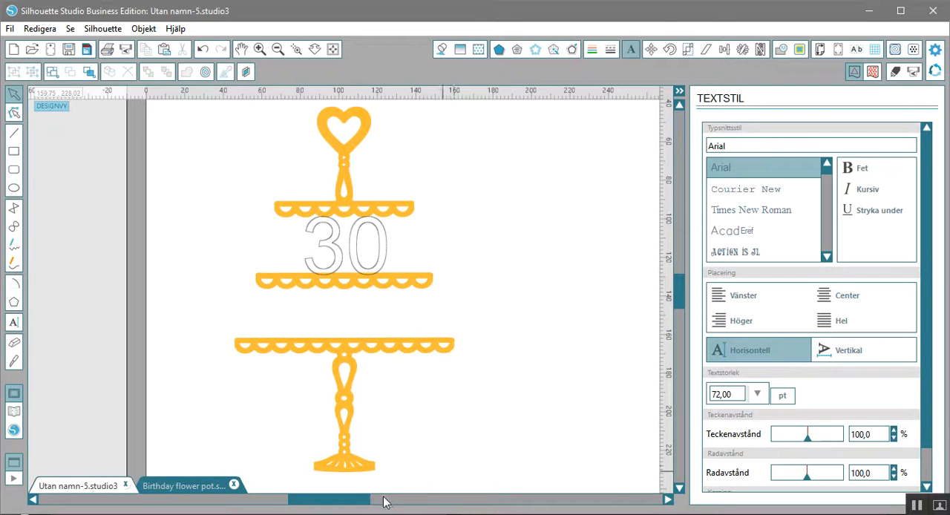
# - Add the Arial text "TRETTI" between the middle and bottom tiers and set it to bold
pyautogui.moveTo(356, 505); pyautogui.dragTo(429, 504)
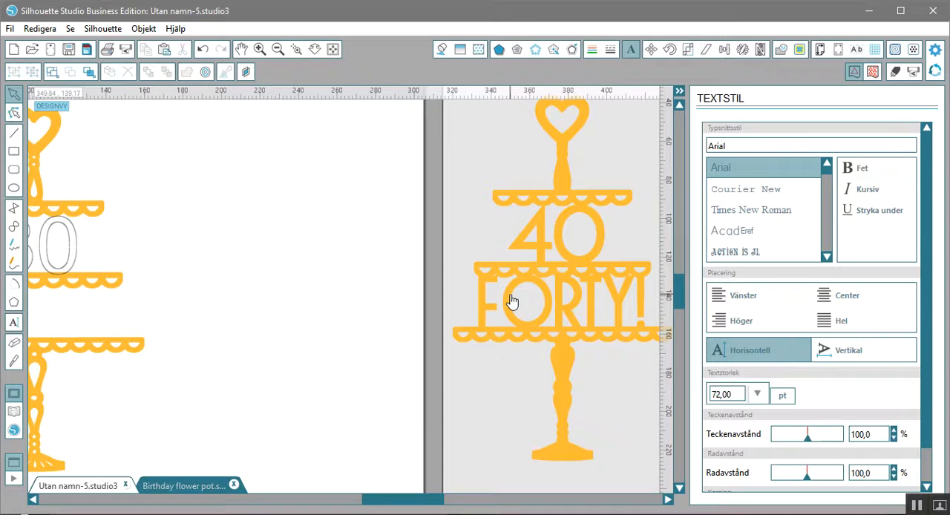
pyautogui.moveTo(427, 504); pyautogui.dragTo(371, 504)
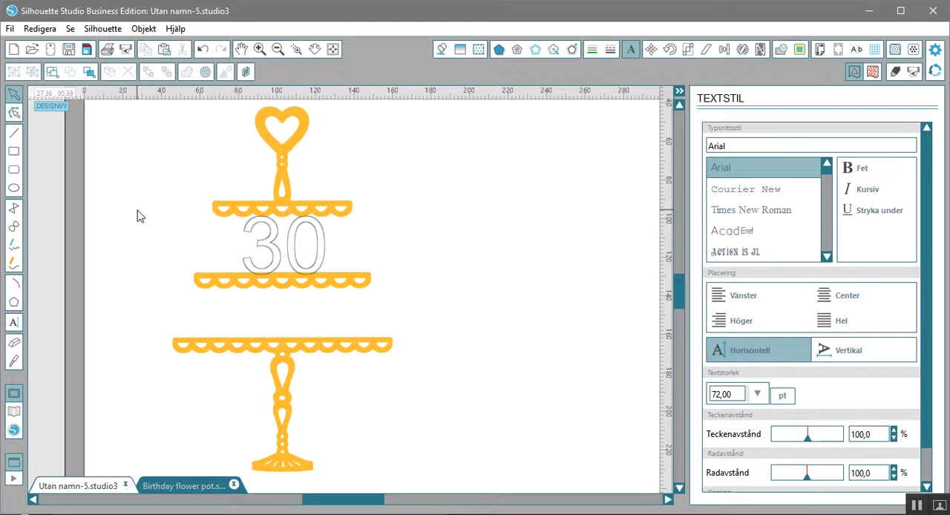
pyautogui.press('t')
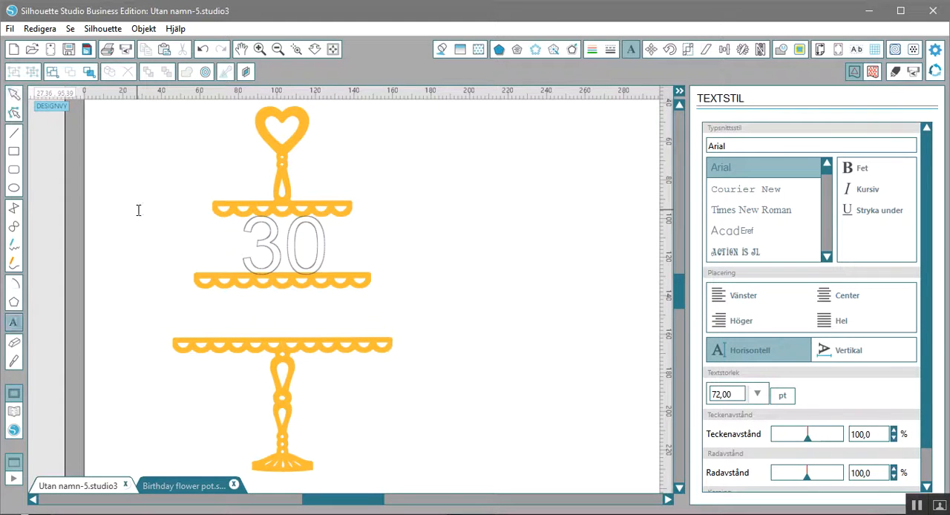
pyautogui.click(210, 317)
pyautogui.write('TRETTI')
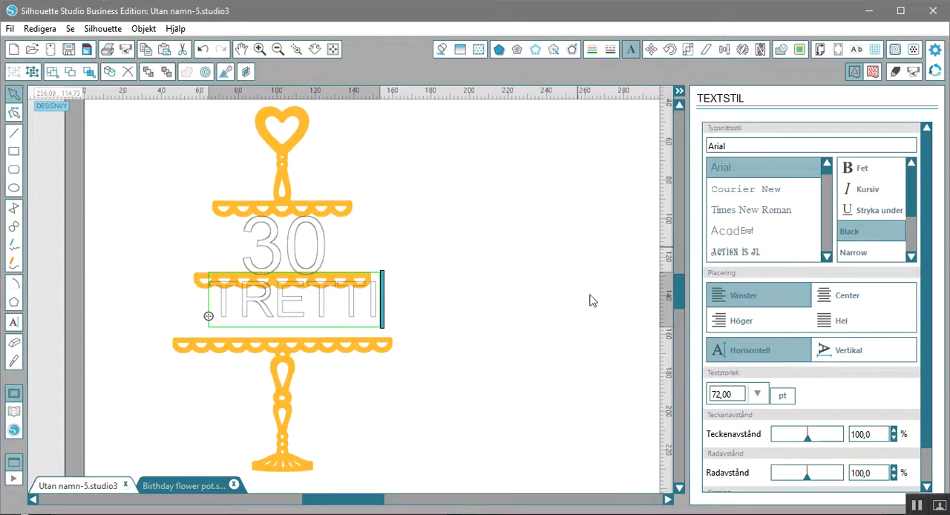
pyautogui.click(571, 305)
pyautogui.click(376, 314)
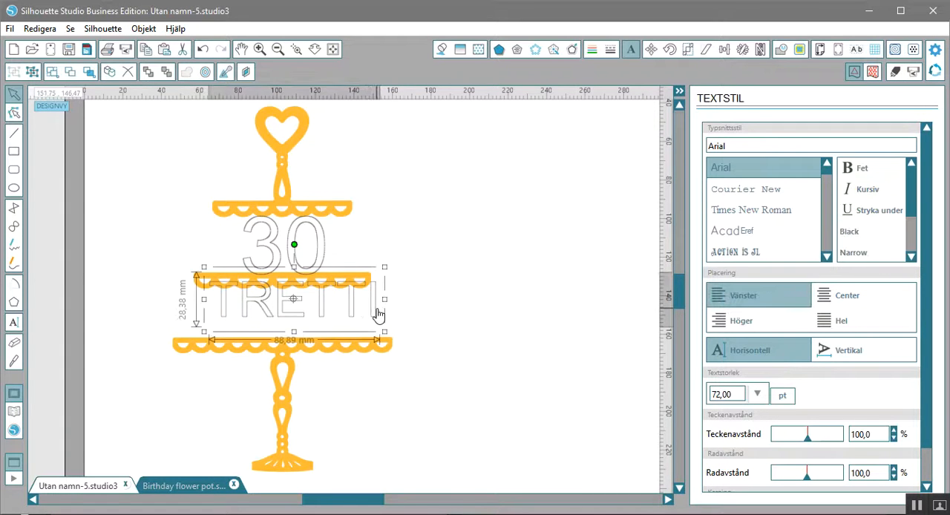
pyautogui.click(856, 236)
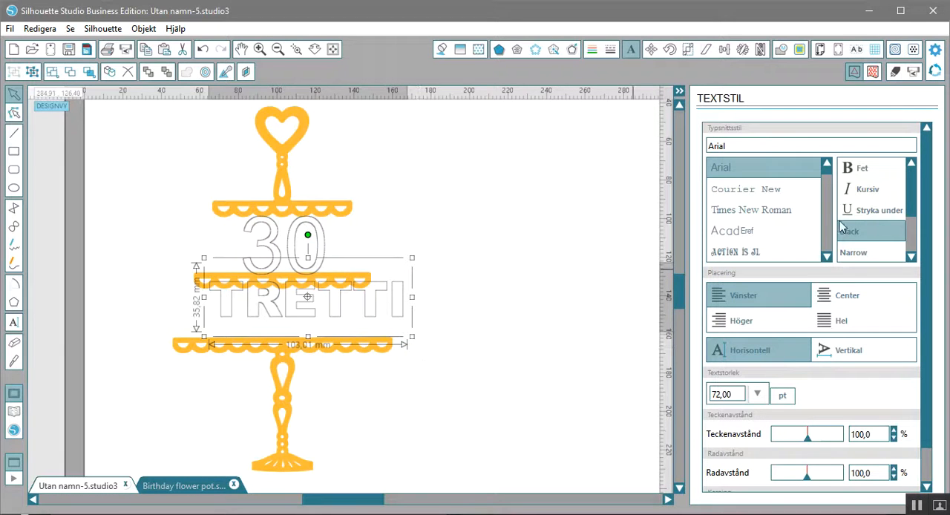
pyautogui.click(861, 172)
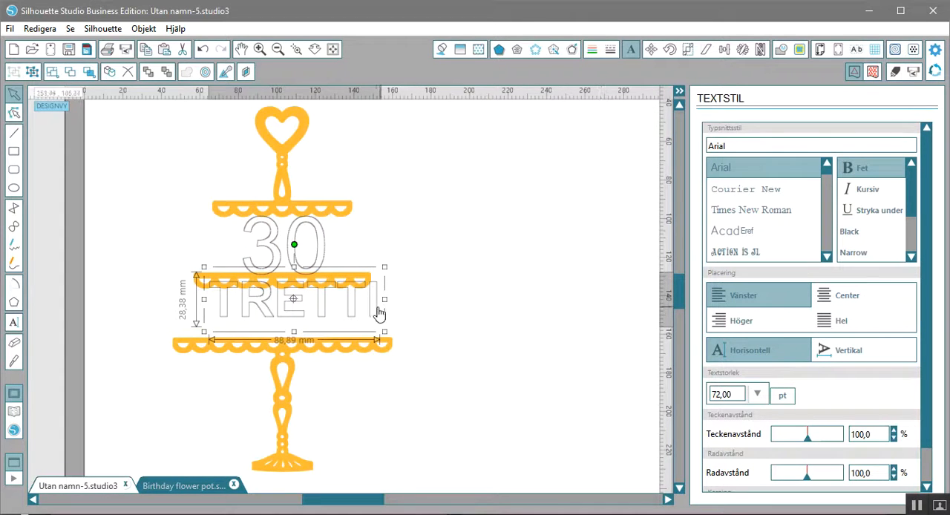
# - Enlarge "TRETTI" to about 119.5 mm wide and 41 mm high, and position it between the two lower tiers
pyautogui.moveTo(378, 317); pyautogui.dragTo(366, 323)
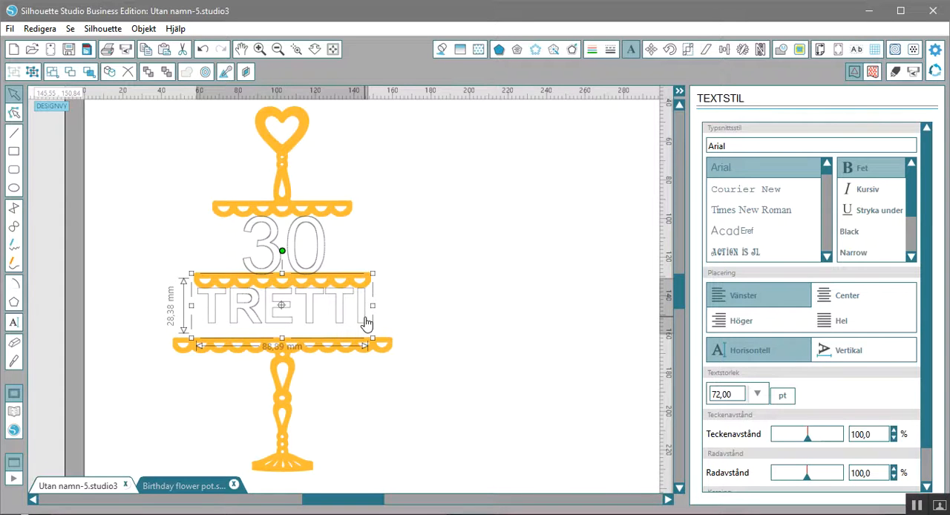
pyautogui.moveTo(372, 338); pyautogui.dragTo(423, 381)
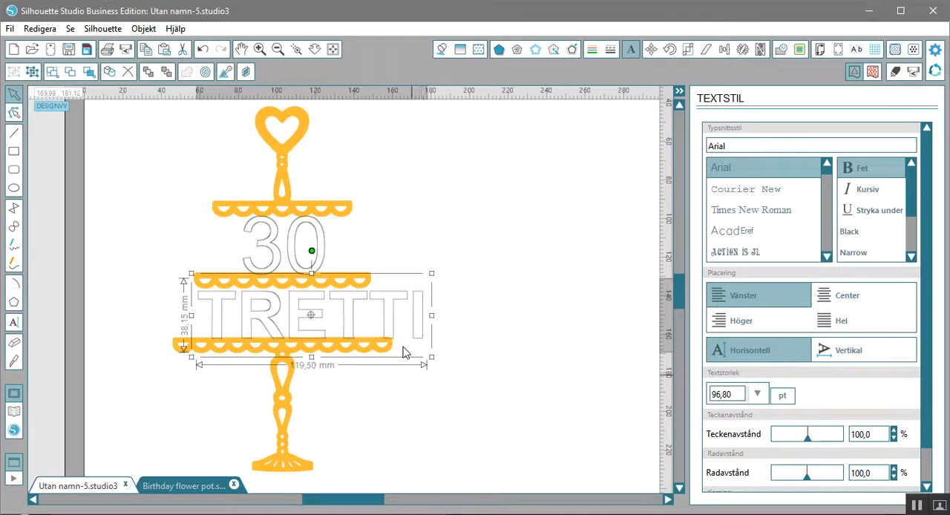
pyautogui.moveTo(416, 344); pyautogui.dragTo(386, 343)
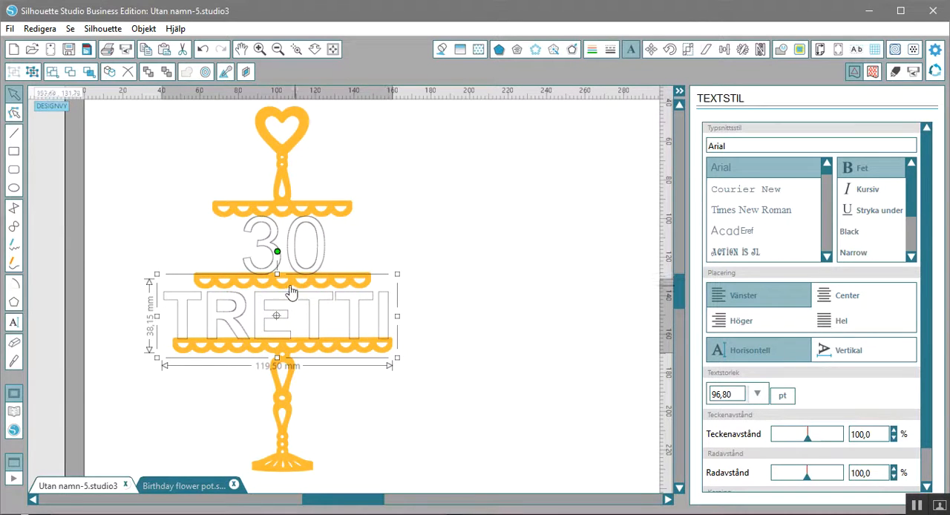
pyautogui.moveTo(276, 274); pyautogui.dragTo(276, 269)
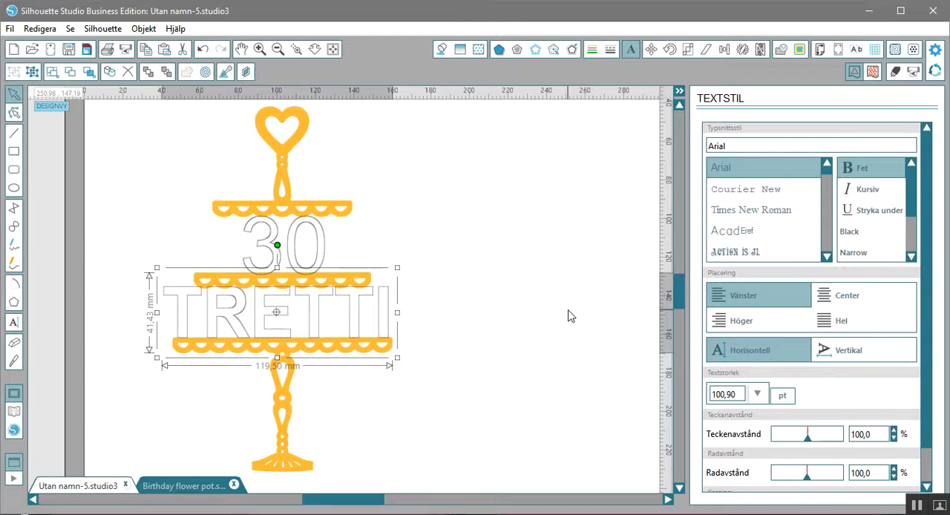
# - Narrow "TRETTI" to about 91 mm to match the middle tier, and stretch it to about 43 mm high to overlap the bottom tier
pyautogui.moveTo(371, 505); pyautogui.dragTo(441, 501)
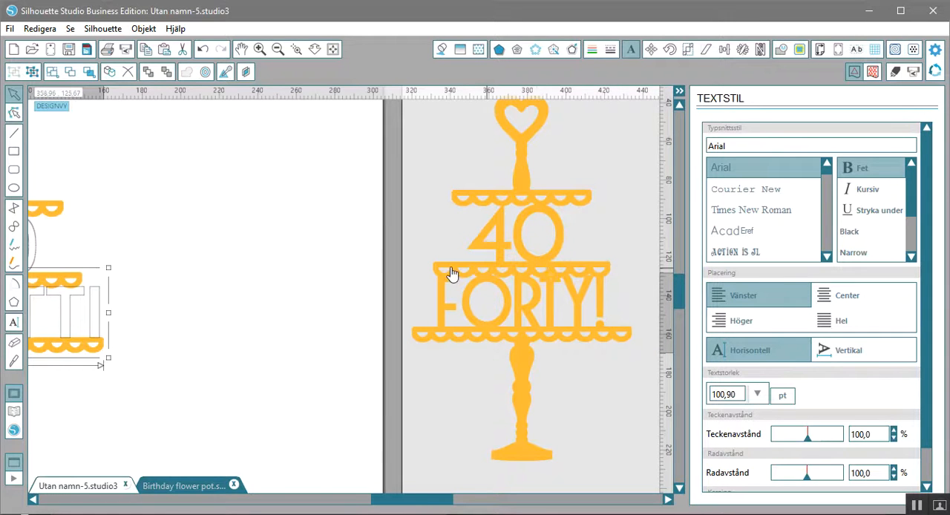
pyautogui.moveTo(406, 502); pyautogui.dragTo(352, 499)
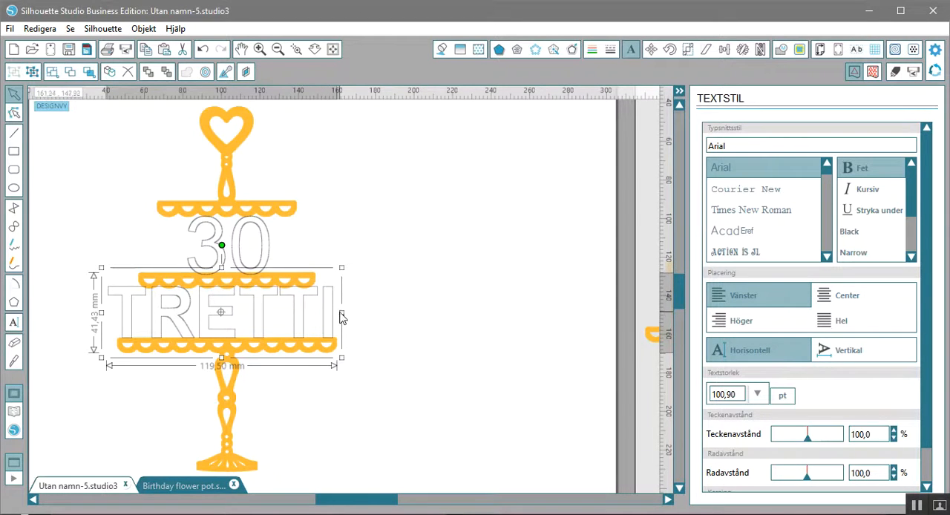
pyautogui.moveTo(333, 312); pyautogui.dragTo(321, 311)
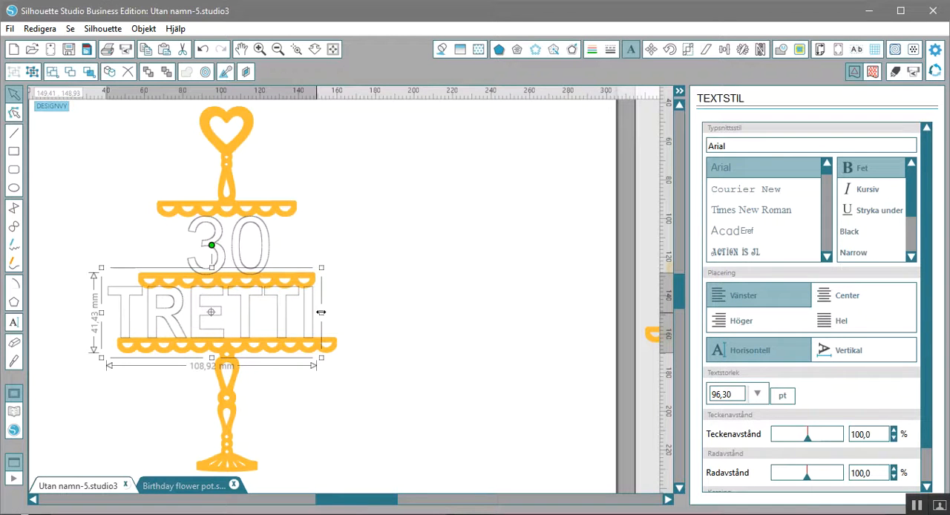
pyautogui.moveTo(102, 313); pyautogui.dragTo(136, 314)
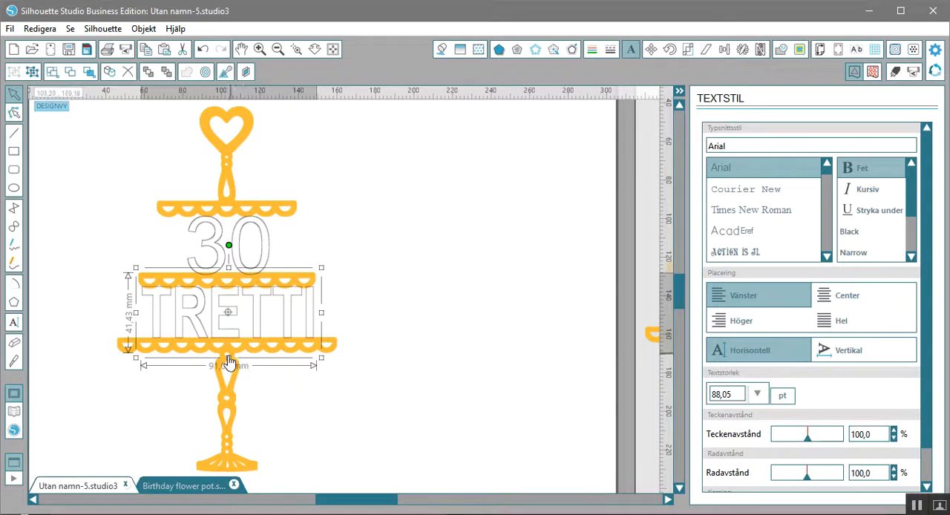
pyautogui.moveTo(228, 358); pyautogui.dragTo(228, 361)
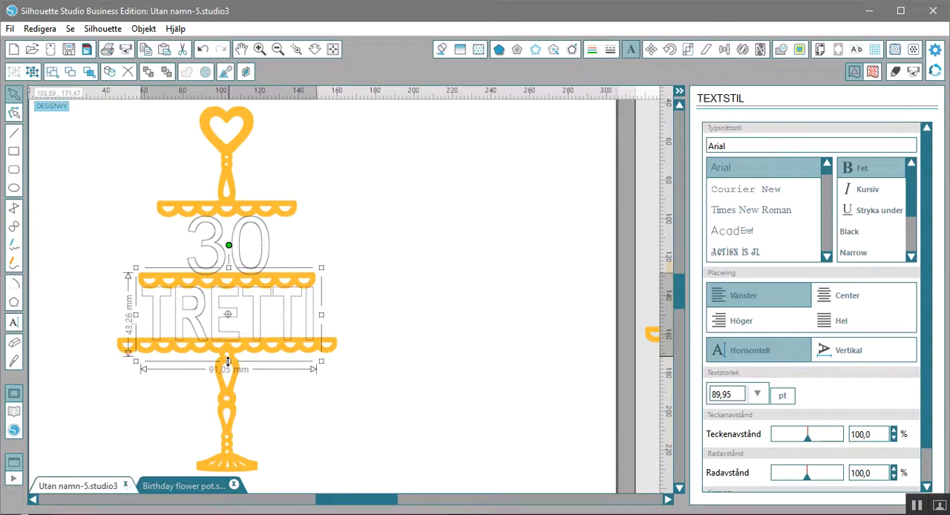
pyautogui.click(363, 193)
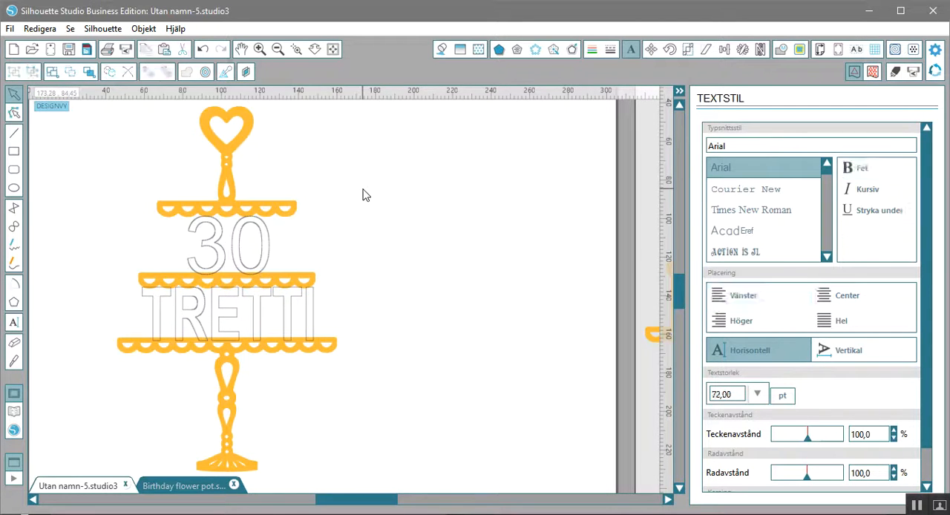
# - Combine the three cake-stand pieces and both texts into one compound path
pyautogui.moveTo(391, 148); pyautogui.dragTo(125, 429)
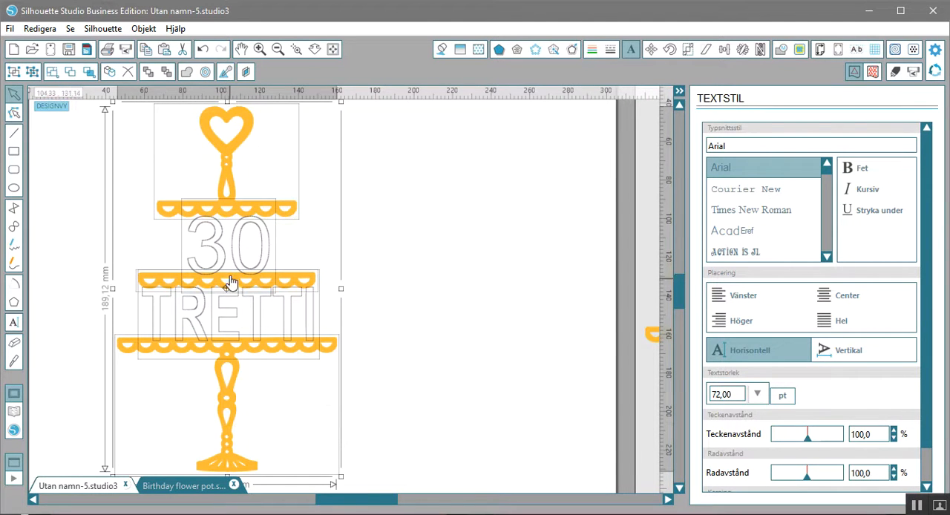
pyautogui.rightClick(230, 276)
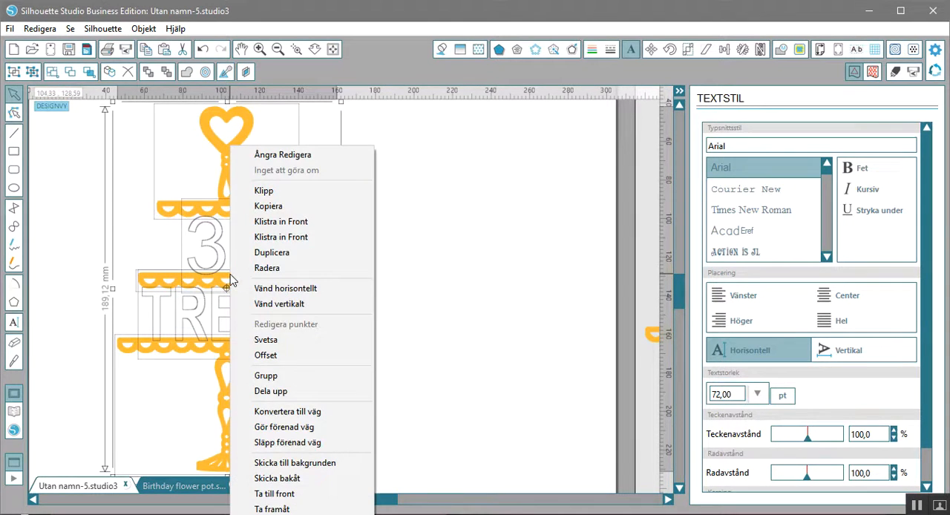
pyautogui.click(340, 433)
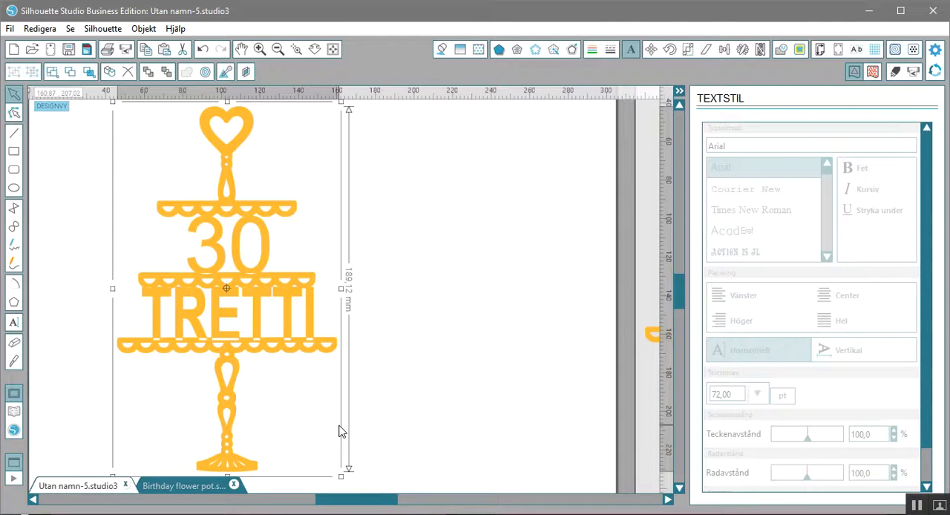
pyautogui.click(441, 341)
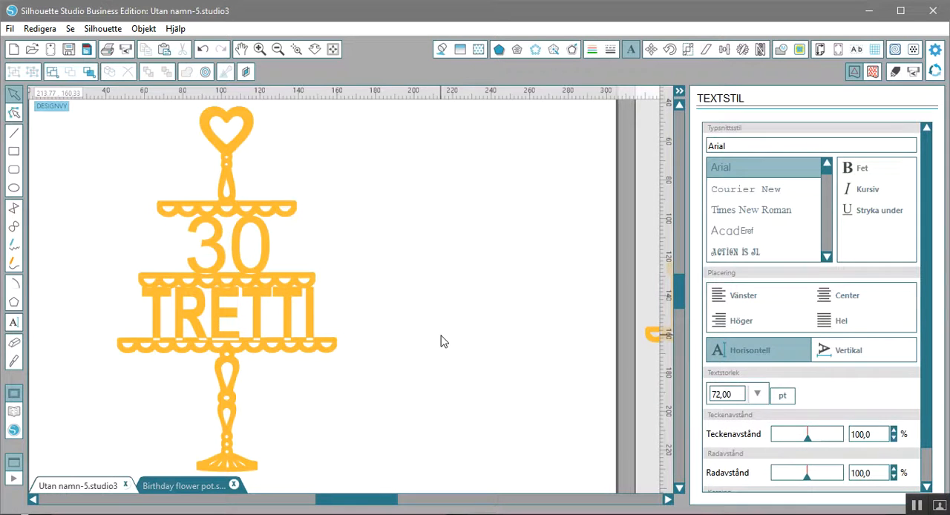
# - Move the combined "30 TRETTI" cake stand a little to the right on the page and fill it with black
pyautogui.moveTo(310, 292); pyautogui.dragTo(371, 291)
pyautogui.click(371, 290)
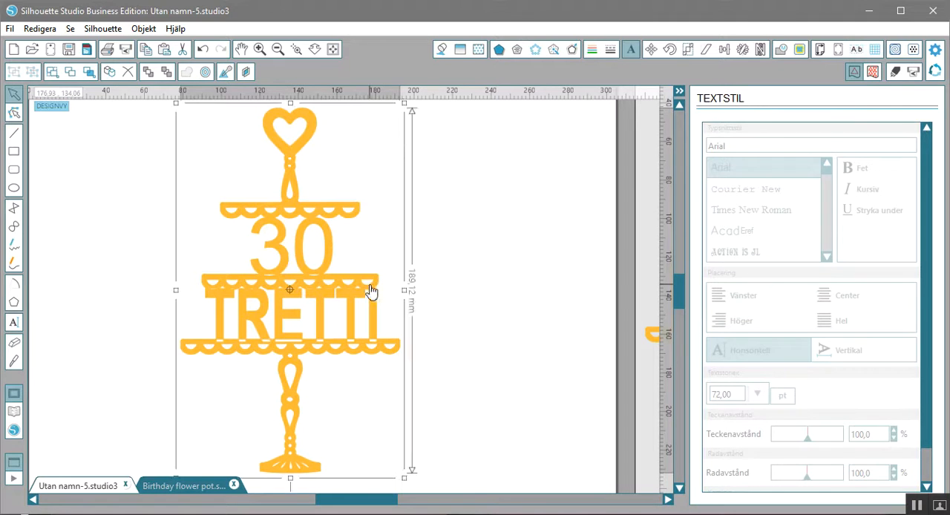
pyautogui.click(441, 49)
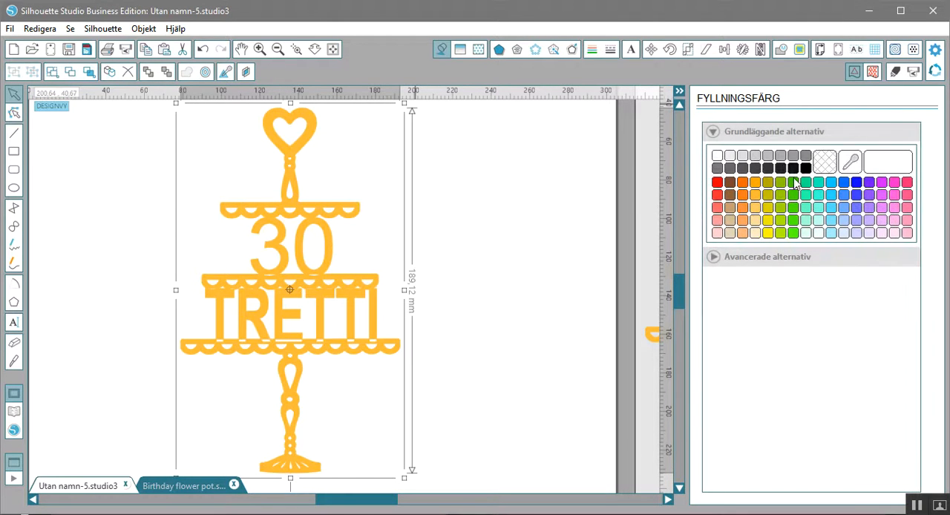
pyautogui.click(806, 169)
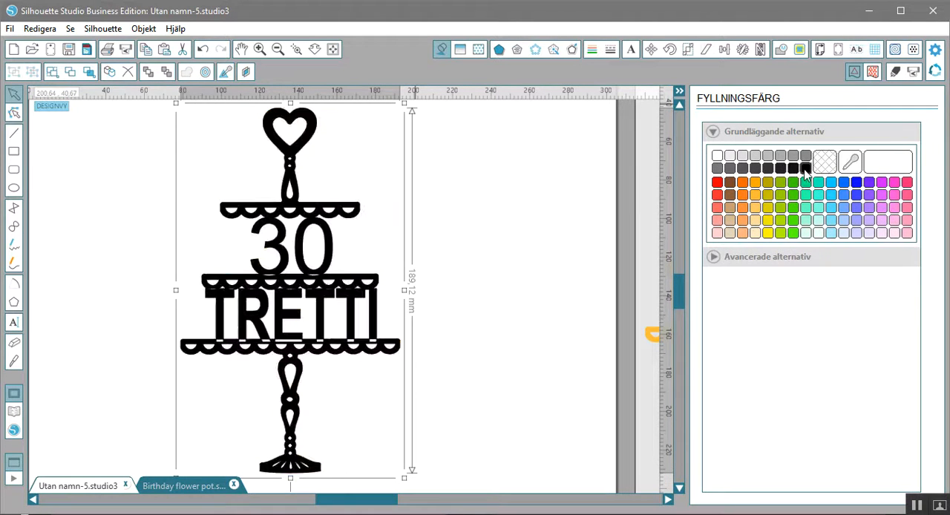
pyautogui.click(510, 284)
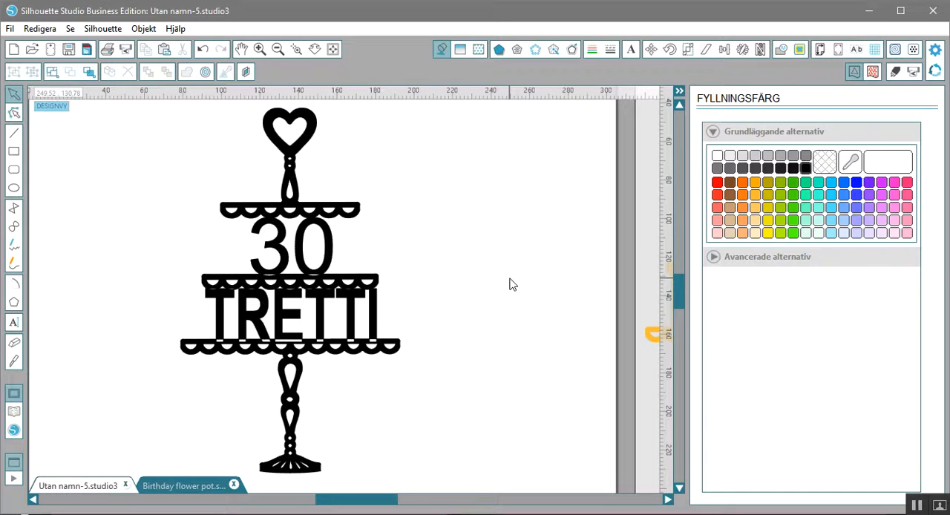
# - Release the compound path of the black "30 TRETTI" cake stand
pyautogui.click(332, 294)
pyautogui.rightClick(332, 293)
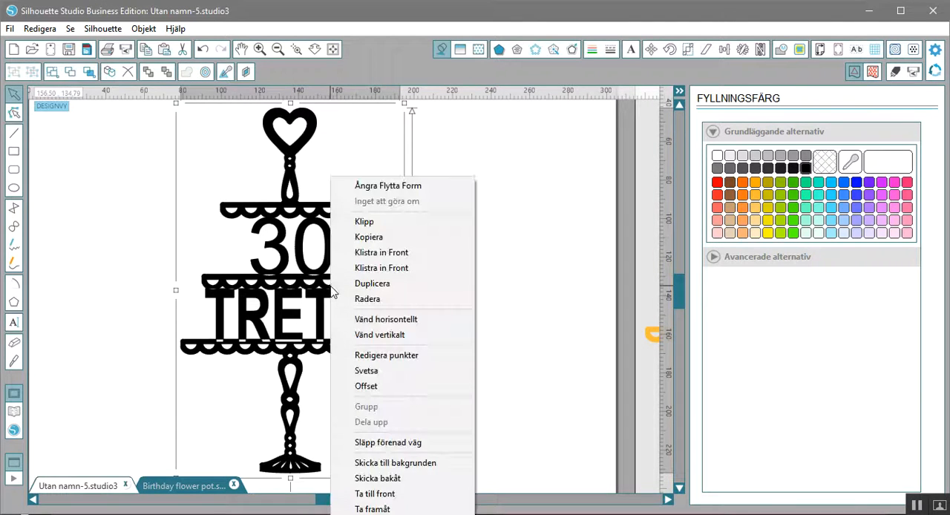
pyautogui.click(450, 449)
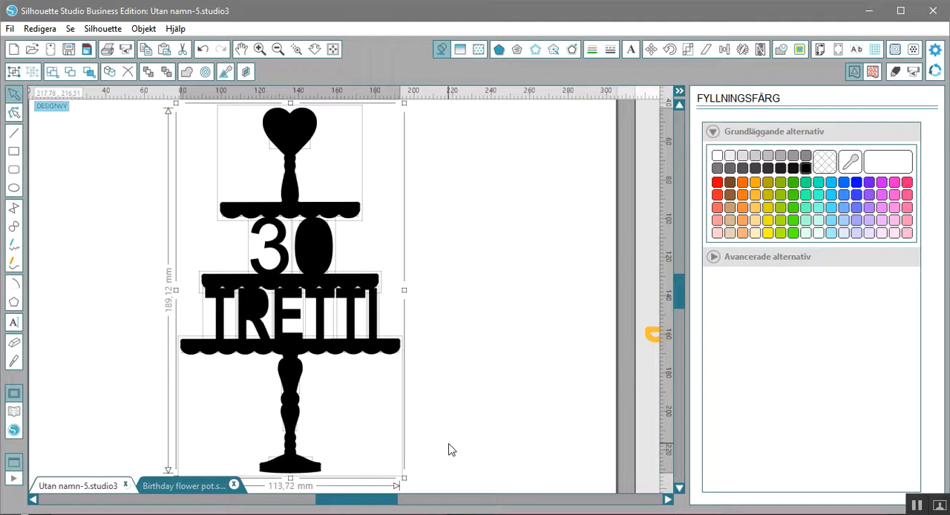
pyautogui.click(444, 317)
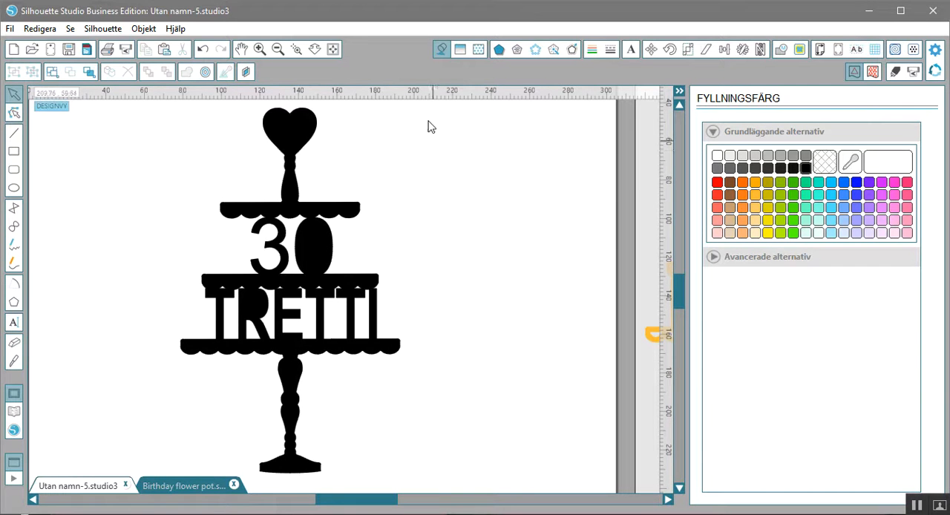
# - Set the line color of all the released cake-stand pieces and texts to light blue
pyautogui.moveTo(428, 110); pyautogui.dragTo(197, 474)
pyautogui.click(592, 49)
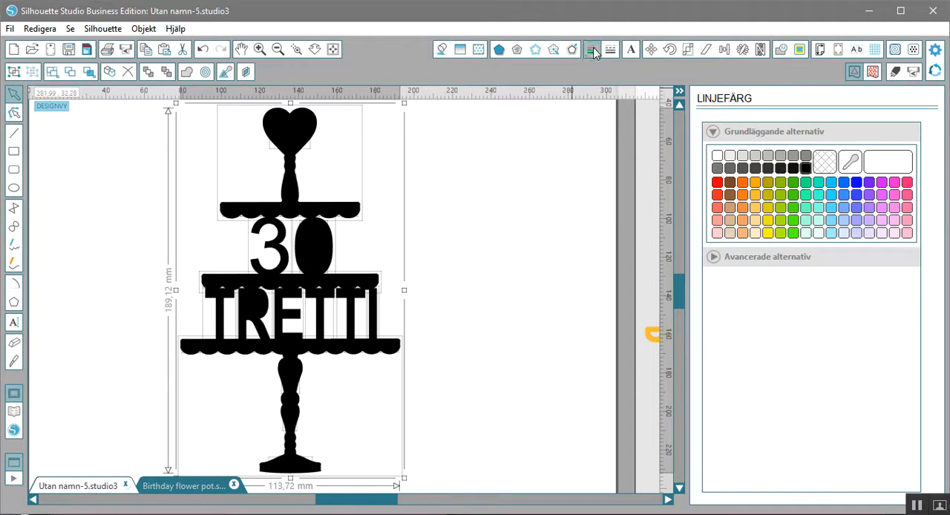
pyautogui.click(832, 195)
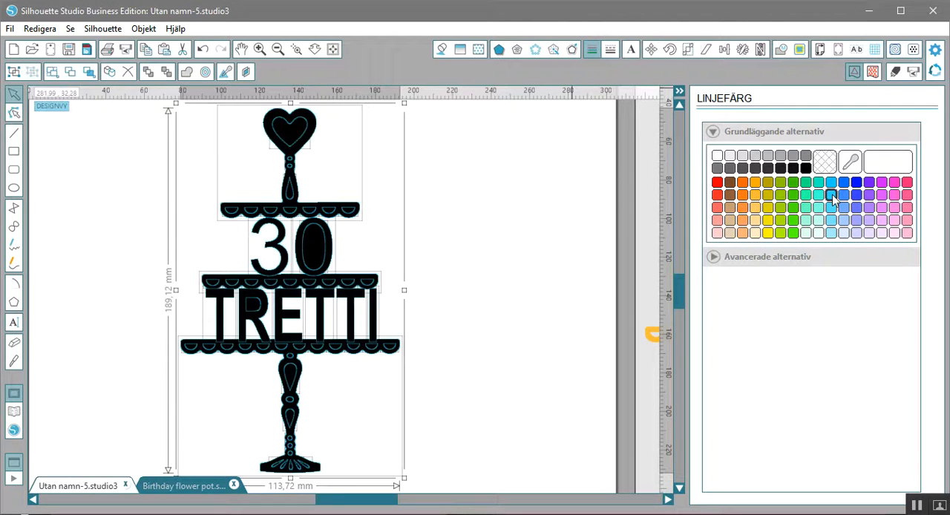
pyautogui.click(484, 291)
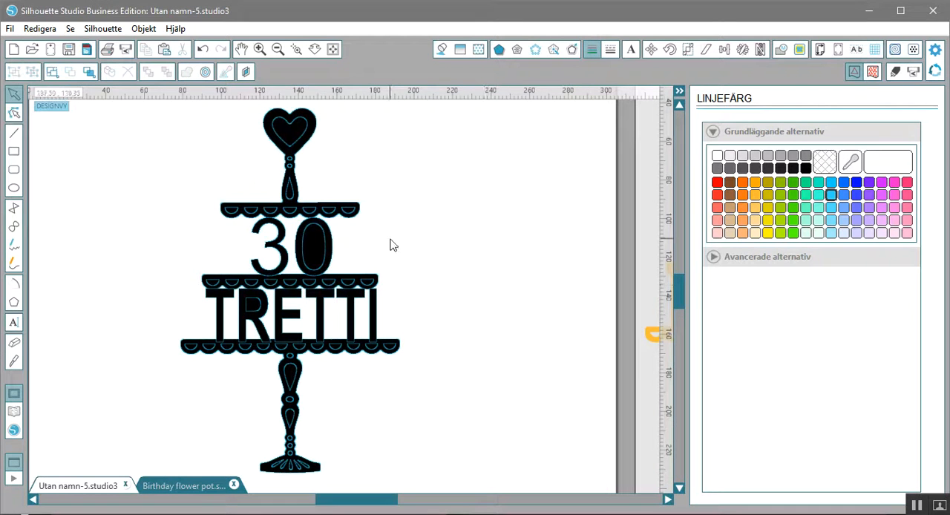
# - Adjust "30" to about 29.87 mm high and shorten "TRETTI" to about 26.31 mm at its lower edge
pyautogui.click(297, 249)
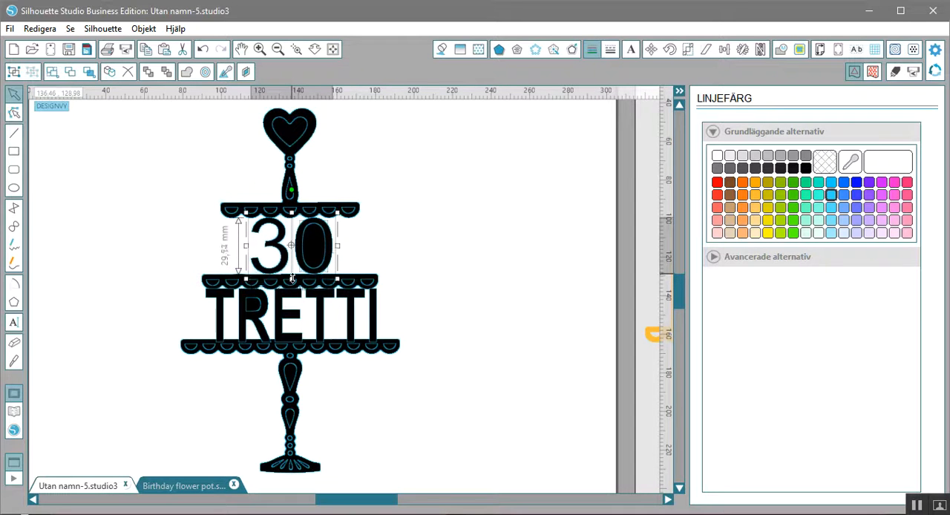
pyautogui.moveTo(294, 280); pyautogui.dragTo(294, 280)
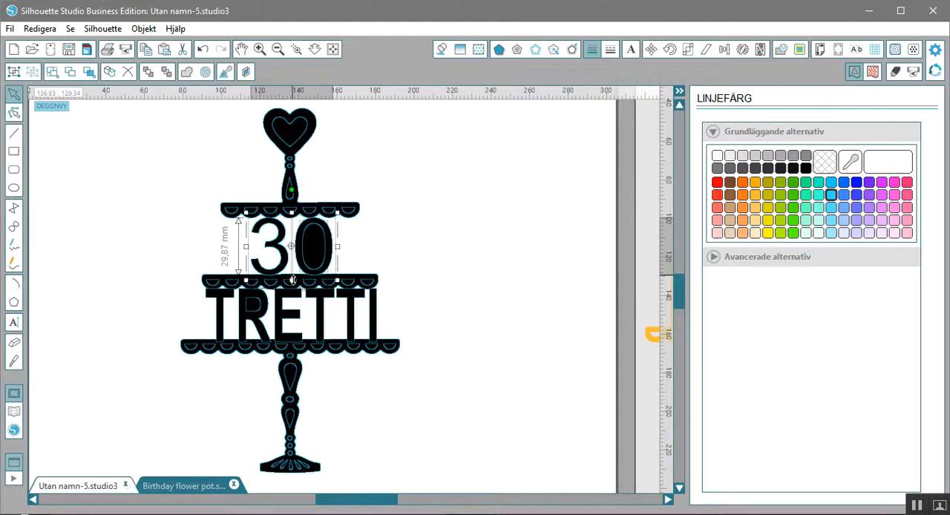
pyautogui.moveTo(379, 505)
pyautogui.mouseDown()
pyautogui.moveTo(423, 502)
pyautogui.moveTo(365, 501)
pyautogui.mouseUp()
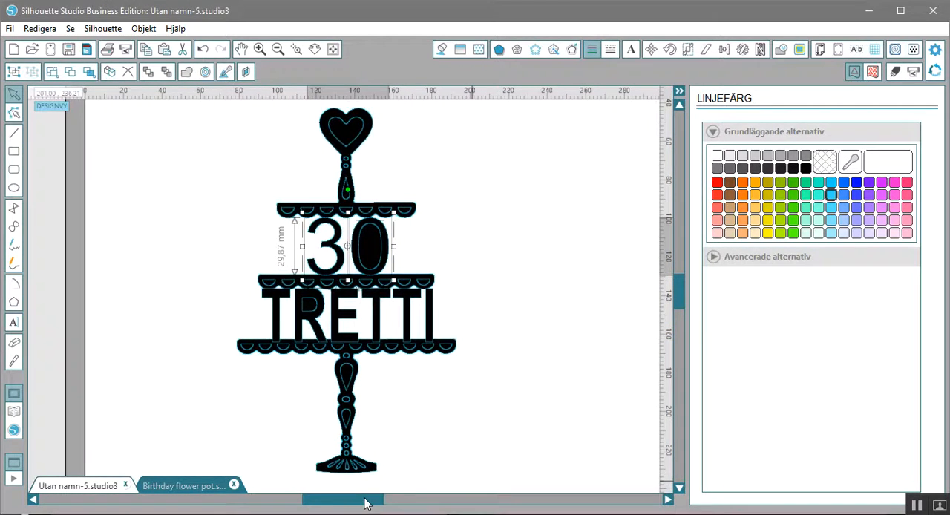
pyautogui.click(296, 49)
pyautogui.moveTo(250, 213); pyautogui.dragTo(483, 446)
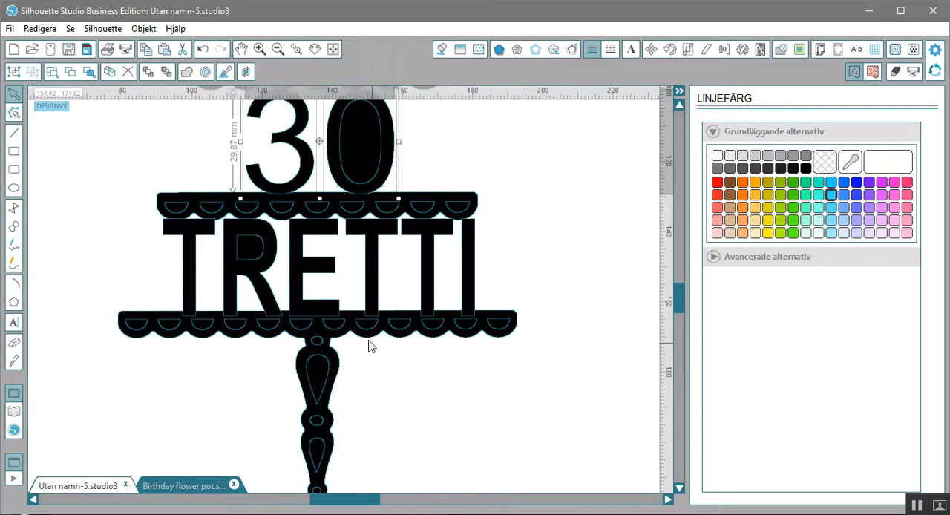
pyautogui.moveTo(525, 239); pyautogui.dragTo(170, 285)
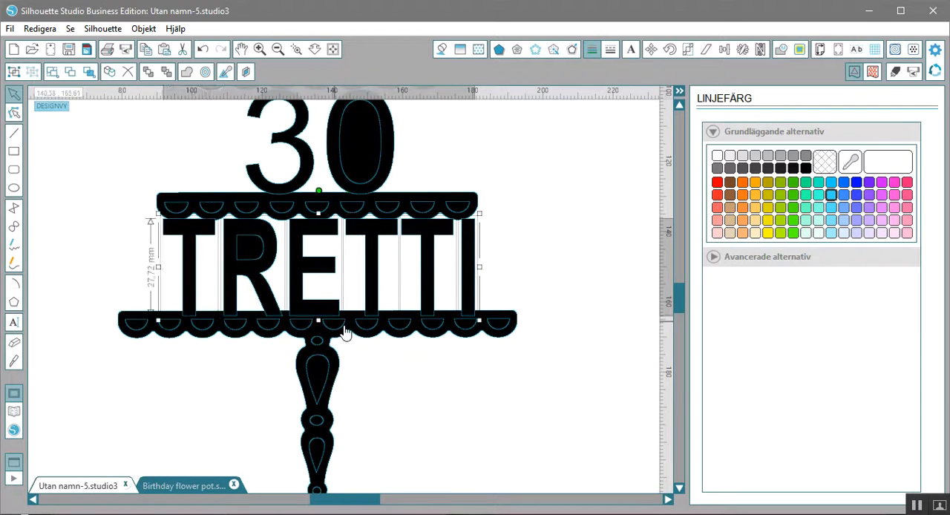
pyautogui.moveTo(319, 320); pyautogui.dragTo(319, 314)
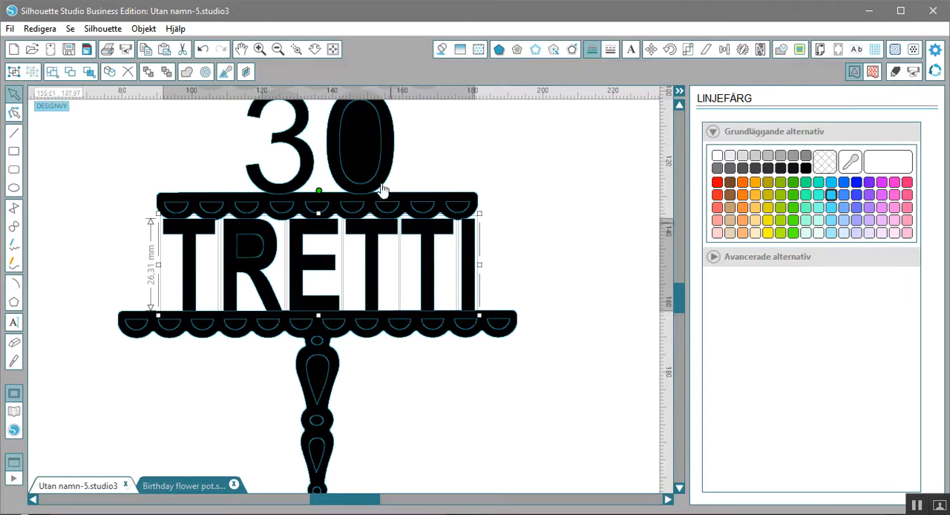
# - Shorten "30" to about 29.27 mm high at its lower edge to reduce its overlap with the middle tier
pyautogui.click(469, 153)
pyautogui.click(293, 179)
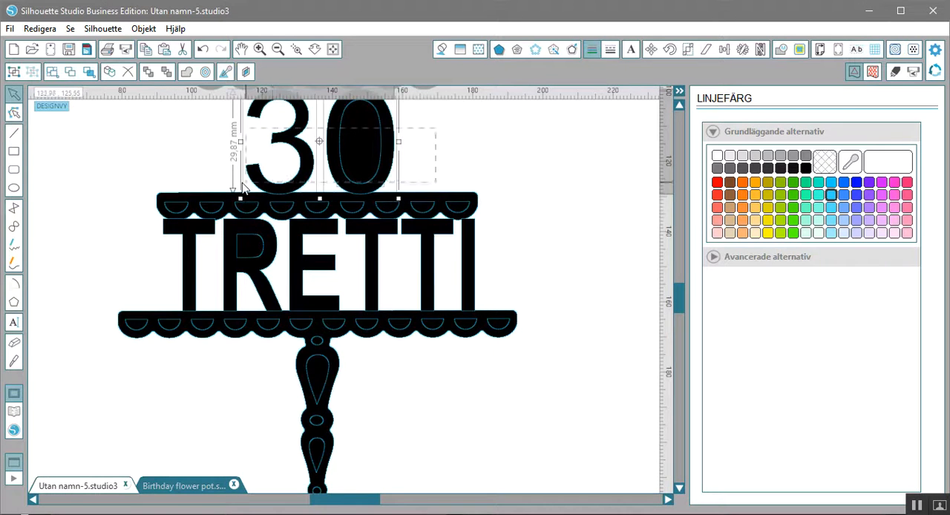
pyautogui.moveTo(320, 197); pyautogui.dragTo(320, 195)
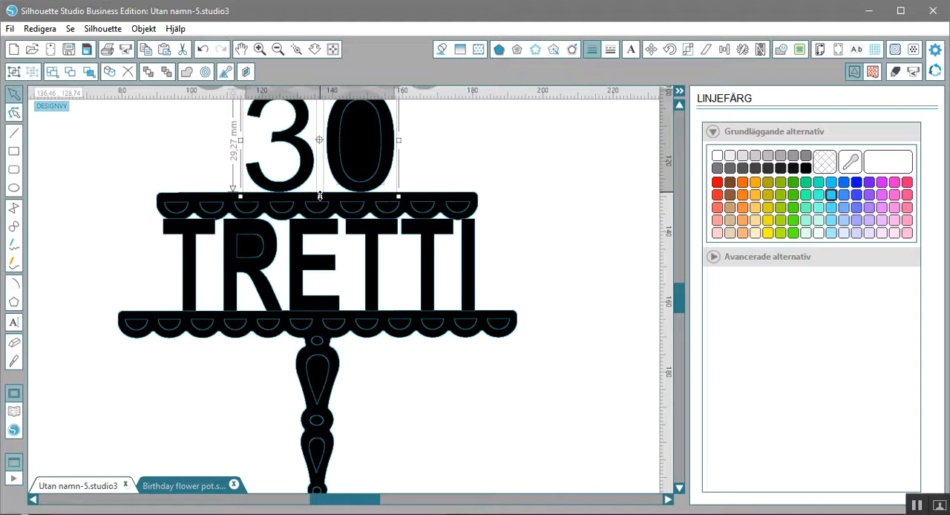
pyautogui.click(578, 138)
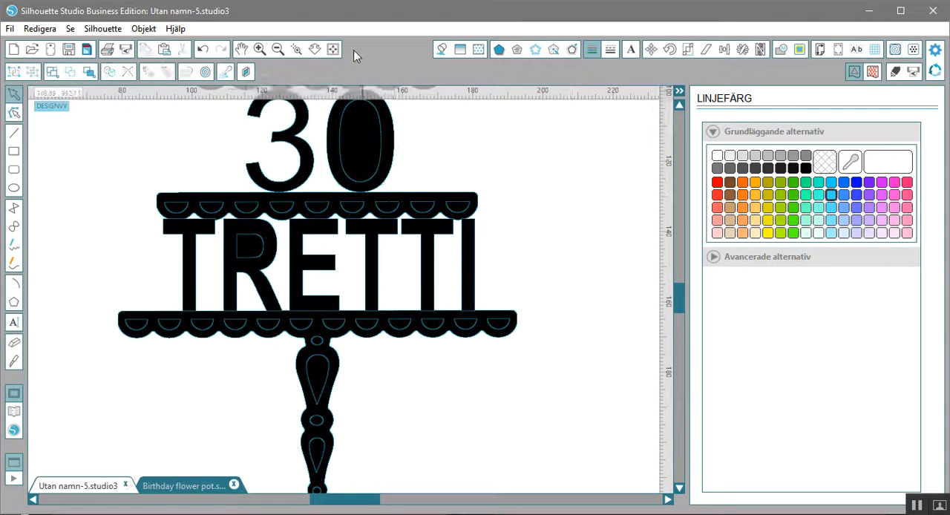
# - Combine all the cake-stand pieces, "30" and "TRETTI" into one compound path on the page
pyautogui.click(334, 52)
pyautogui.moveTo(251, 166); pyautogui.dragTo(450, 405)
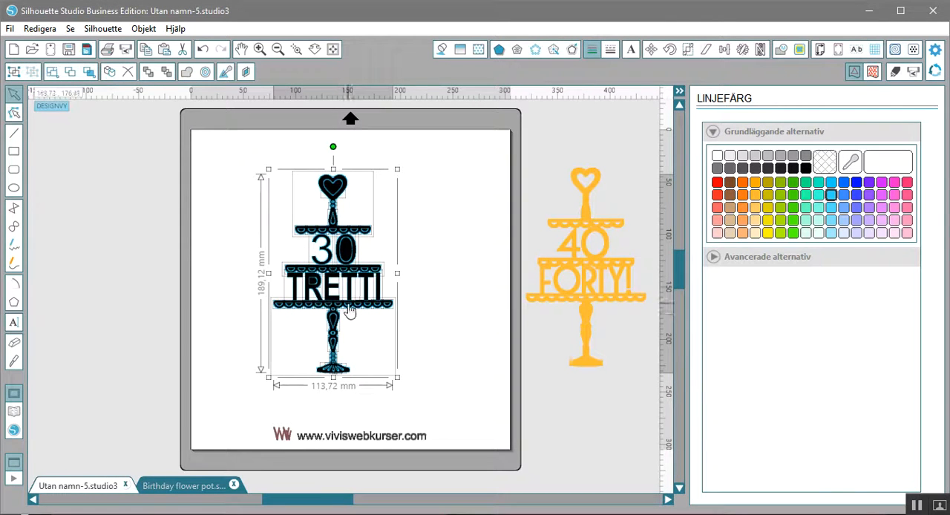
pyautogui.rightClick(349, 312)
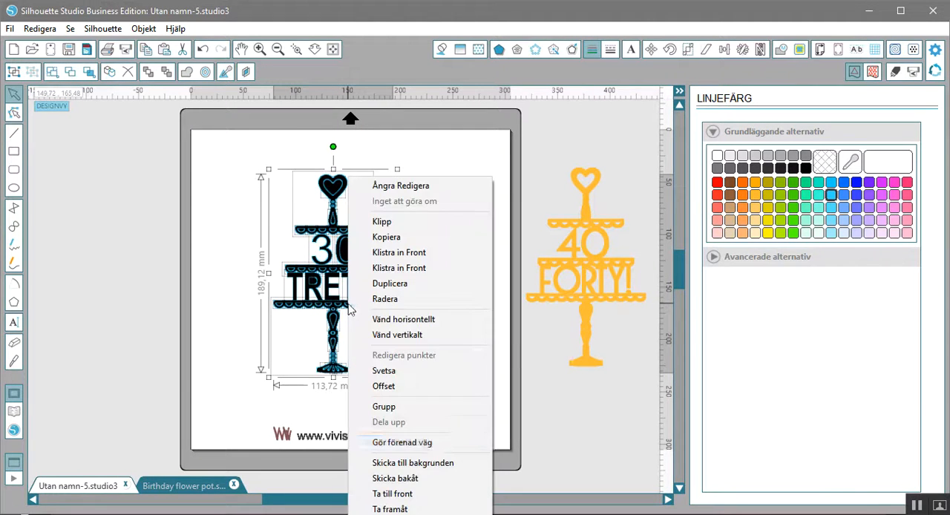
pyautogui.click(416, 443)
pyautogui.click(430, 303)
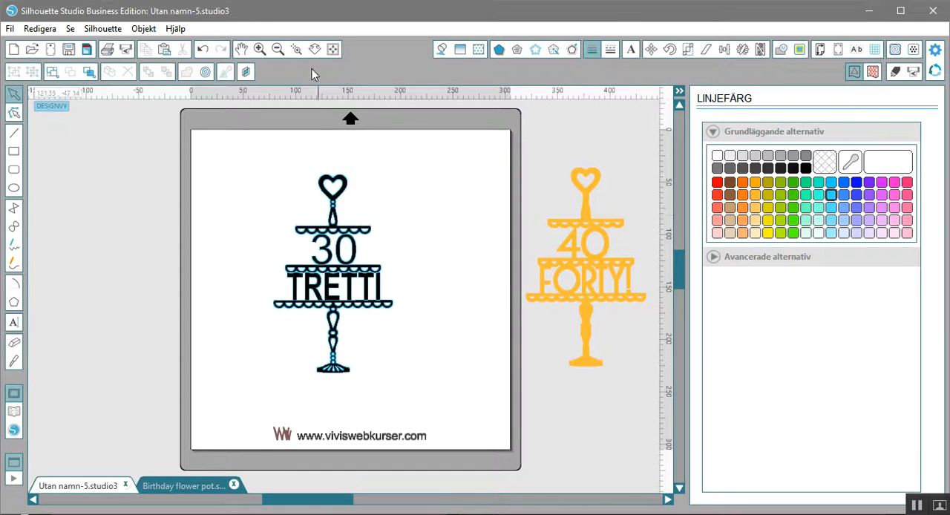
# - Move the combined black cake stand slightly right and down on the page
pyautogui.click(297, 50)
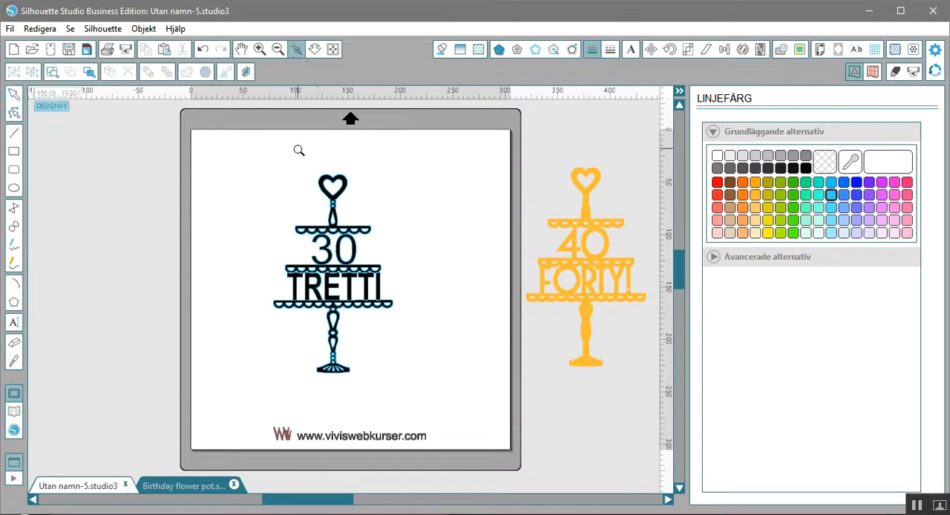
pyautogui.moveTo(291, 166); pyautogui.dragTo(413, 403)
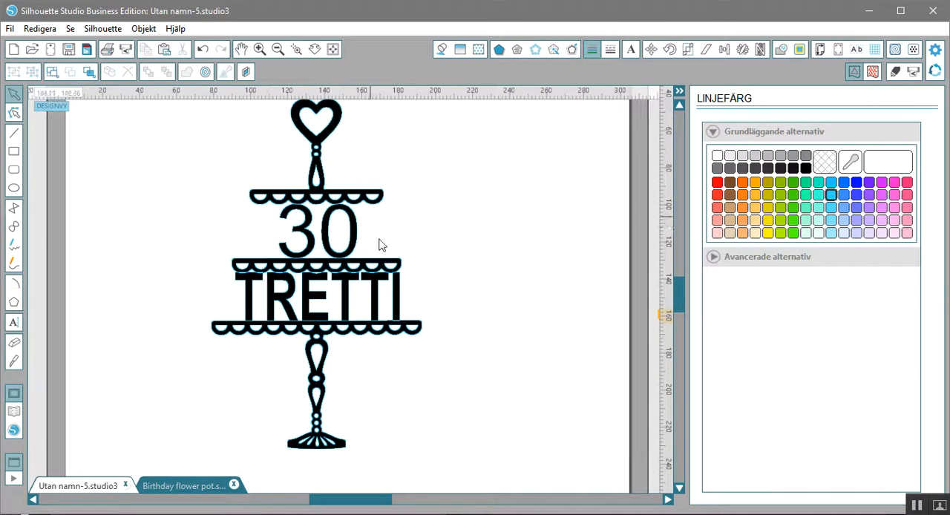
pyautogui.moveTo(357, 251); pyautogui.dragTo(408, 274)
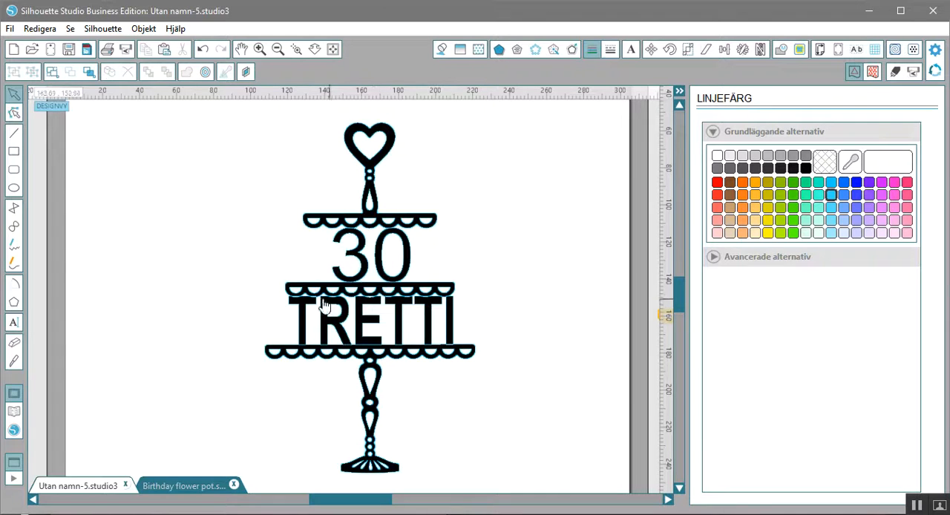
# - Release the compound path again so that the cake-stand pieces and texts are separate
pyautogui.click(427, 310)
pyautogui.rightClick(428, 311)
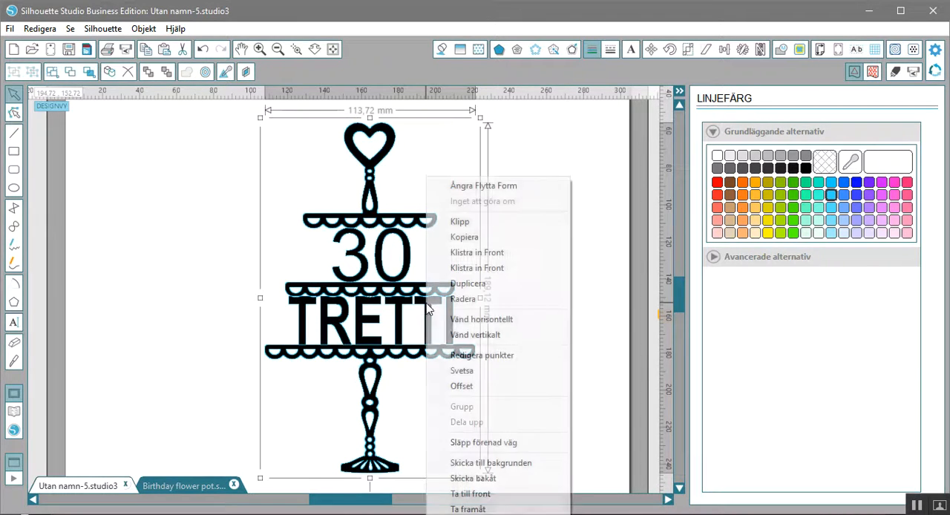
pyautogui.click(502, 446)
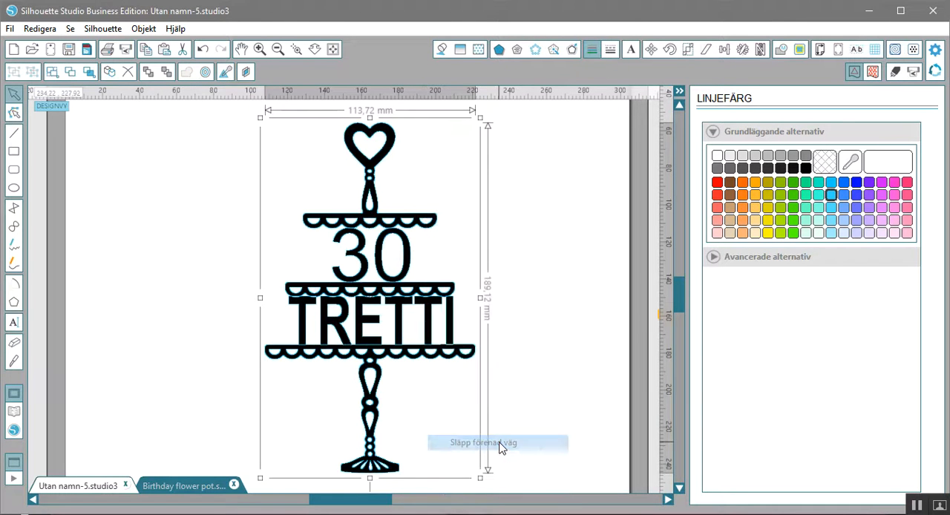
pyautogui.click(502, 317)
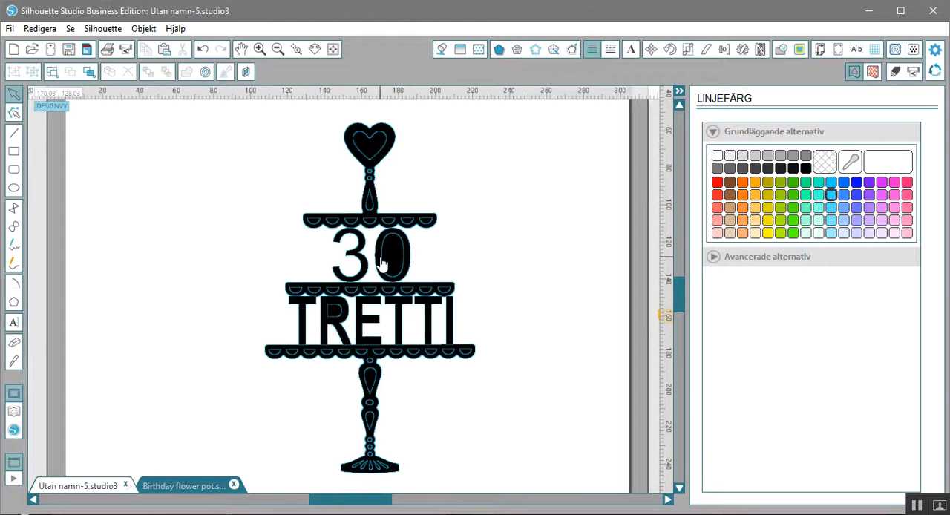
# - Lower the upper edge of "TRETTI" slightly so that the text is about 25.93 mm high
pyautogui.click(391, 323)
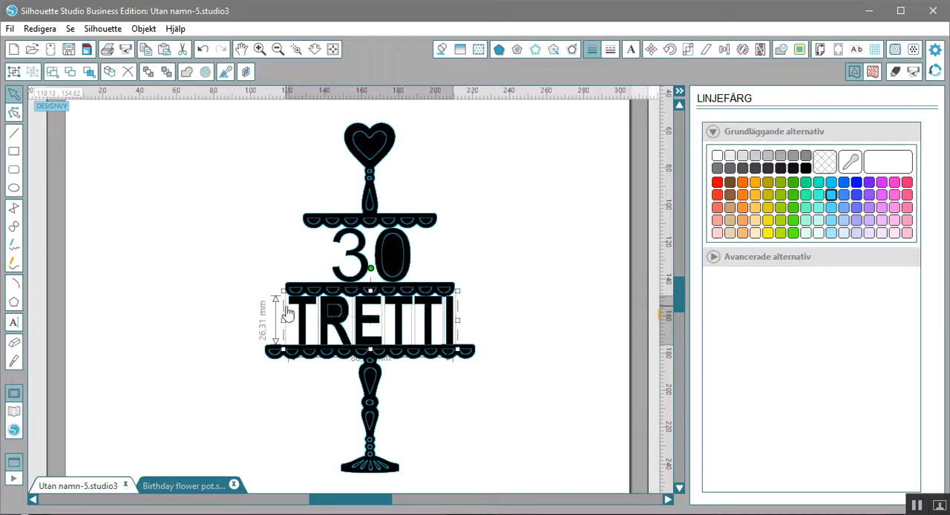
pyautogui.moveTo(370, 290)
pyautogui.mouseDown()
pyautogui.moveTo(370, 299)
pyautogui.moveTo(370, 291)
pyautogui.mouseUp()
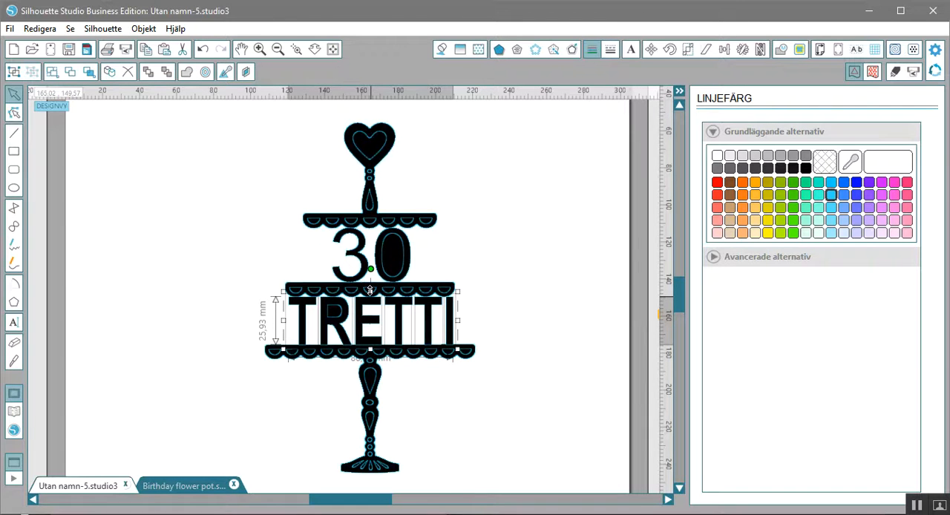
pyautogui.click(520, 254)
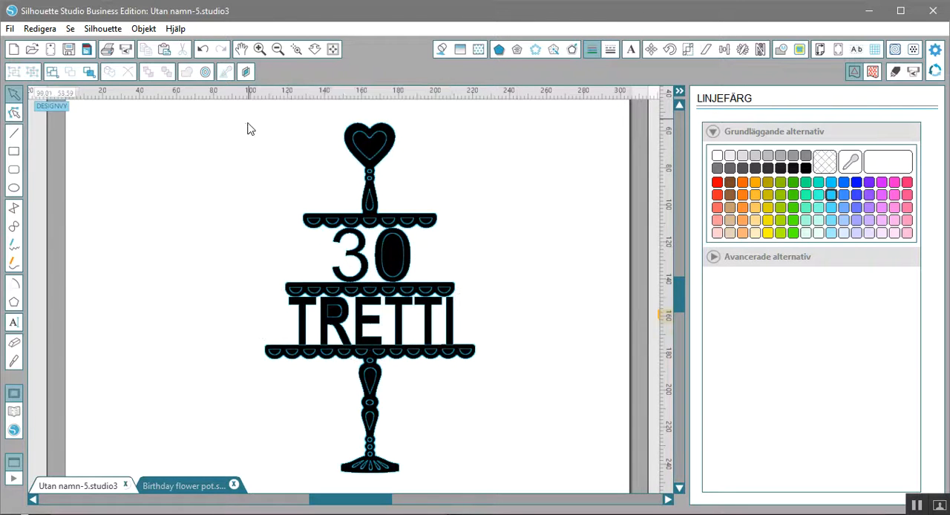
# - Recombine every cake-stand piece and both adjusted texts into a single compound path
pyautogui.moveTo(240, 117); pyautogui.dragTo(499, 447)
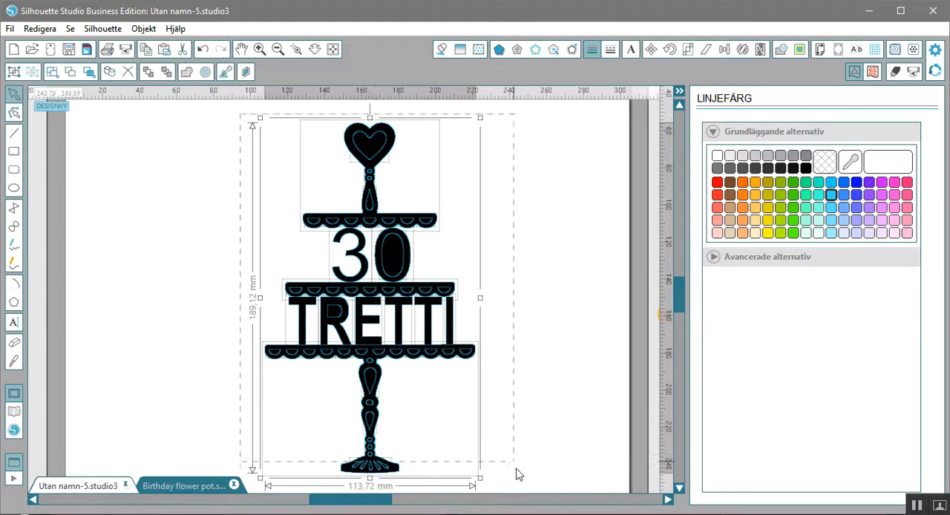
pyautogui.rightClick(331, 191)
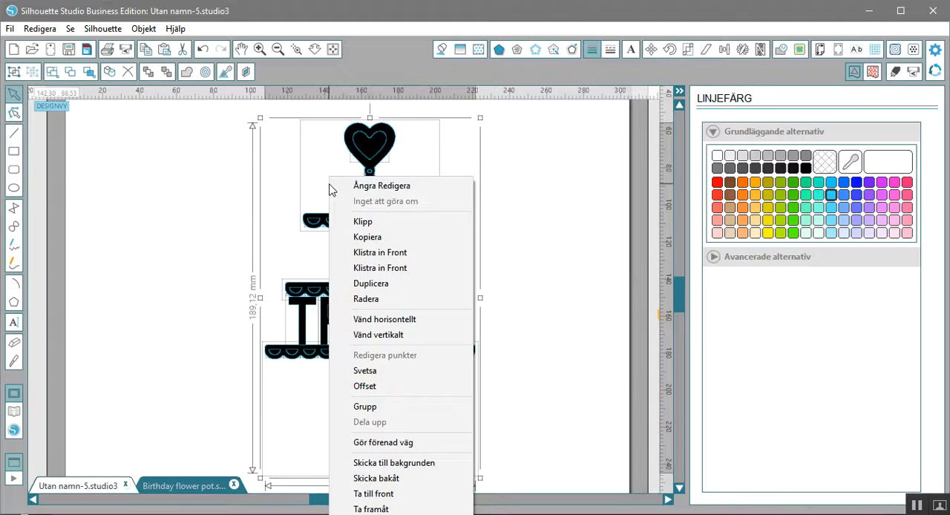
pyautogui.click(456, 444)
pyautogui.click(562, 303)
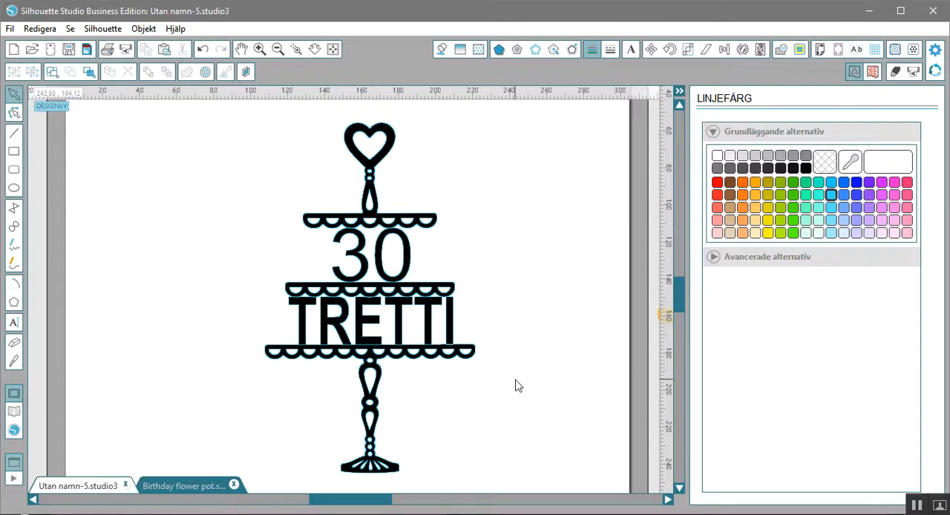
pyautogui.moveTo(377, 502); pyautogui.dragTo(430, 502)
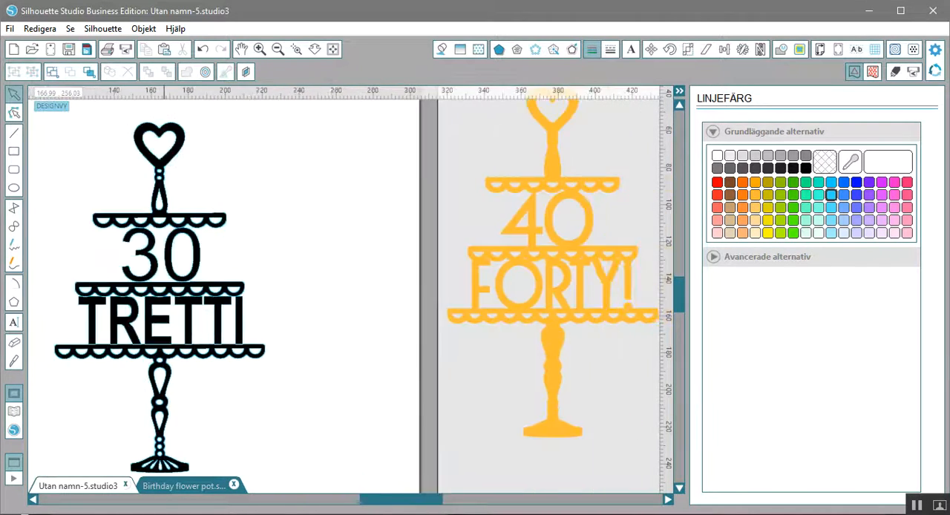
# - Move the orange "40 FORTY!" cake stand beside the black "30 TRETTI" design, roughly level with it
pyautogui.moveTo(537, 321); pyautogui.dragTo(356, 357)
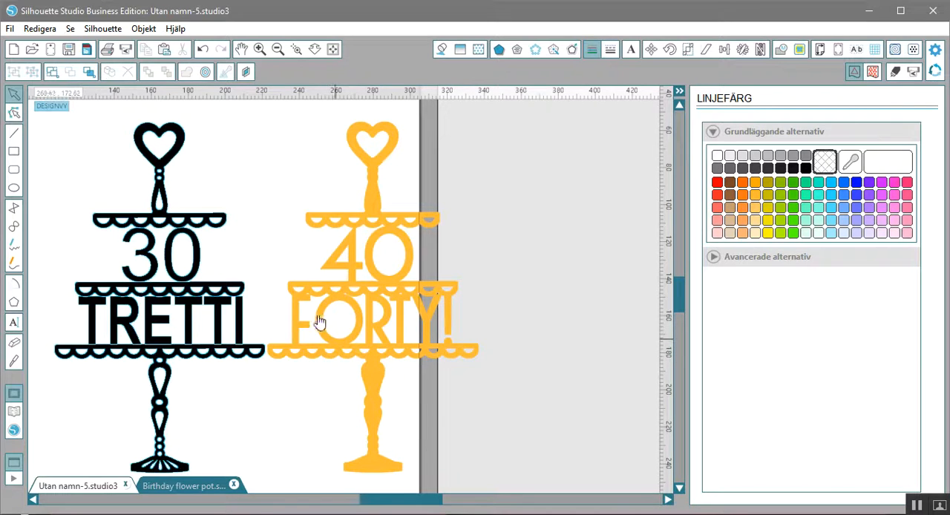
pyautogui.moveTo(417, 358); pyautogui.dragTo(422, 360)
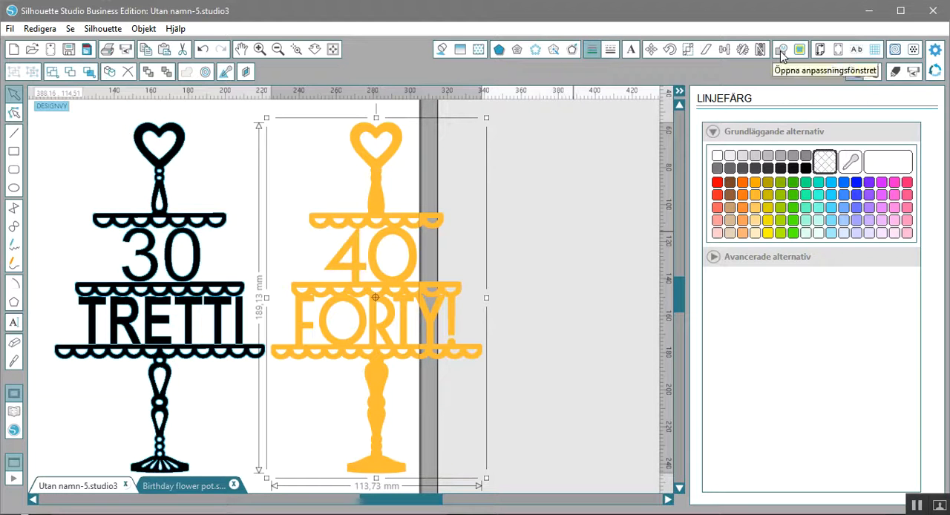
pyautogui.click(229, 180)
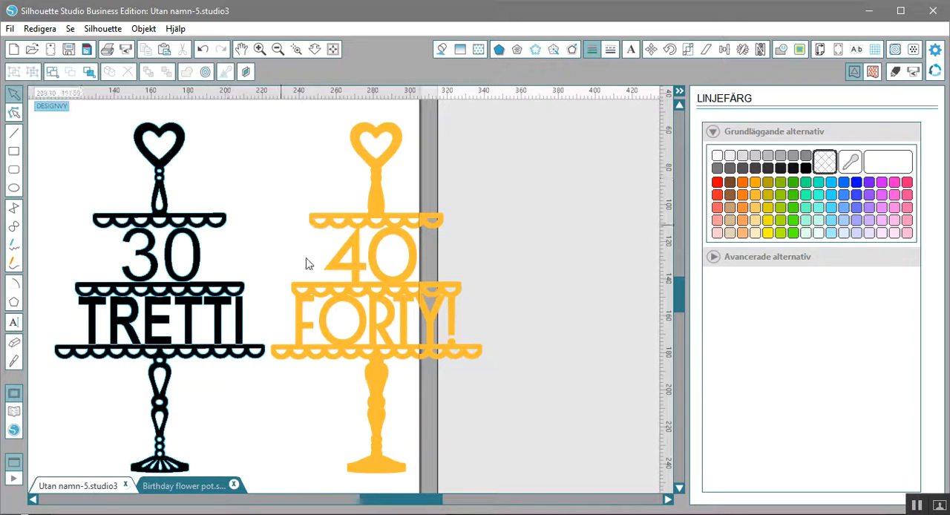
# - Release the compound path of the orange "40 FORTY!" design and give all its pieces a black line colour
pyautogui.click(377, 282)
pyautogui.rightClick(379, 284)
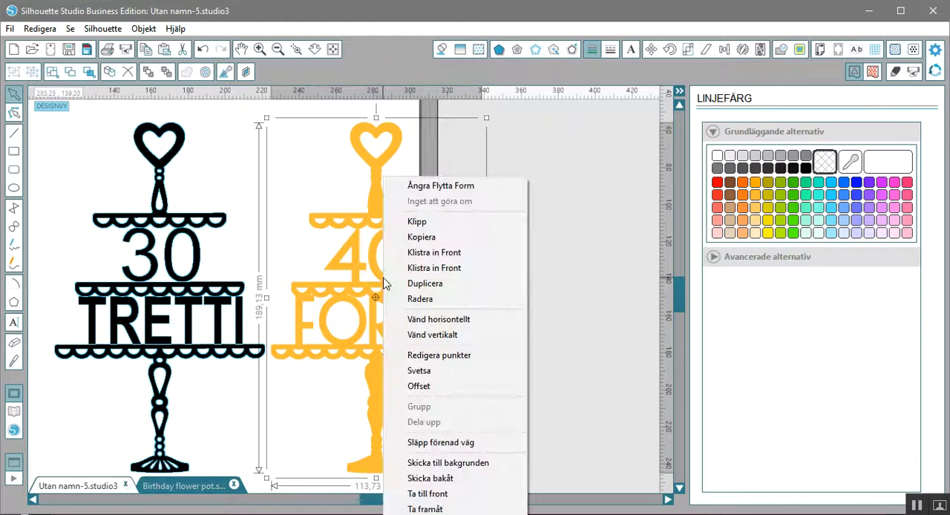
pyautogui.click(498, 443)
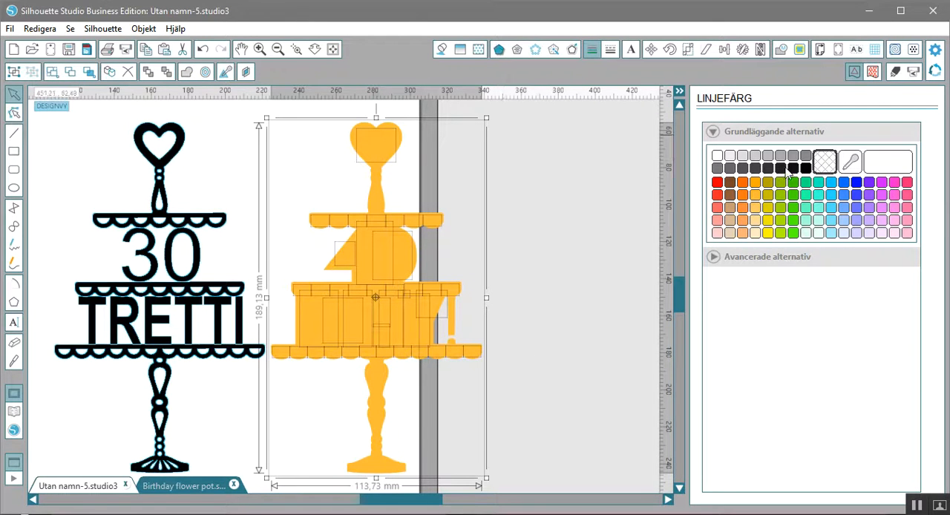
pyautogui.click(808, 169)
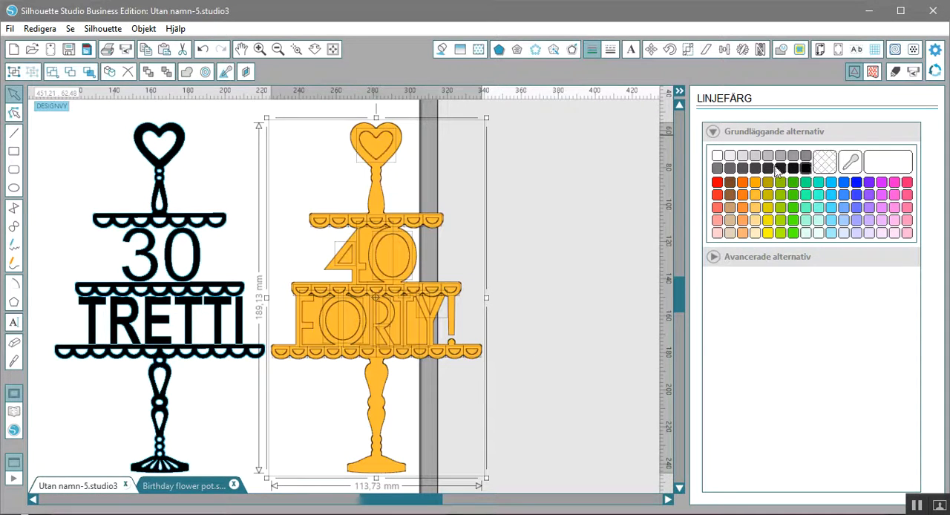
pyautogui.click(562, 227)
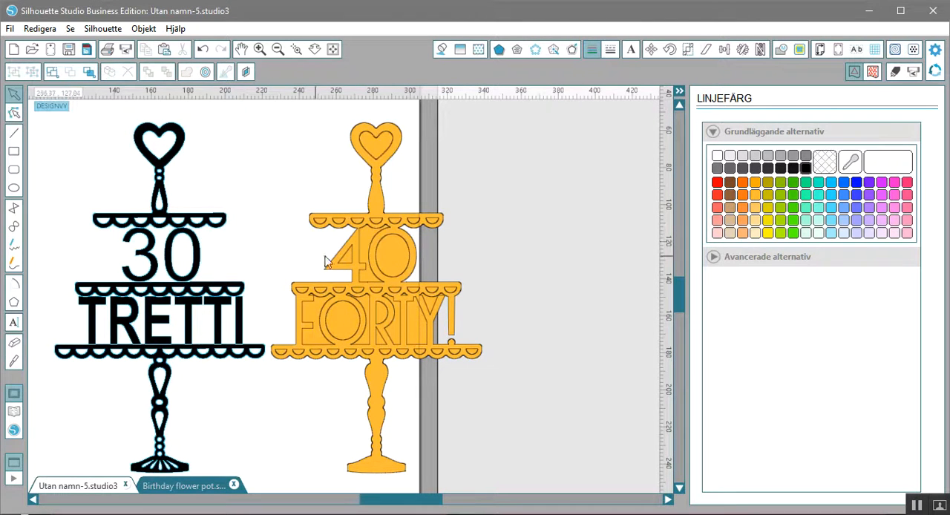
# - Pull the orange outer silhouette off its inner cut-out pieces to beside the page, and shift loose pieces around the "O" of "FORTY"
pyautogui.moveTo(359, 266)
pyautogui.mouseDown()
pyautogui.moveTo(455, 276)
pyautogui.moveTo(346, 264)
pyautogui.moveTo(369, 268)
pyautogui.moveTo(357, 267)
pyautogui.mouseUp()
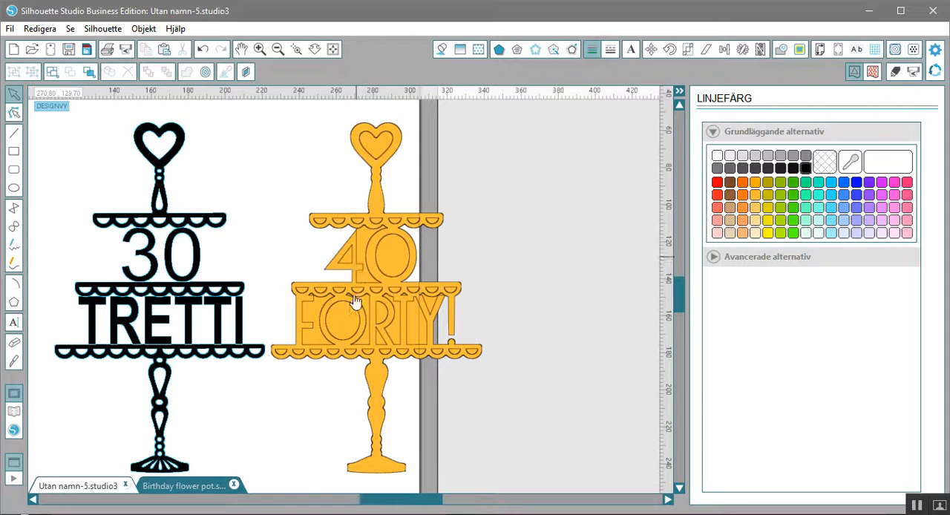
pyautogui.moveTo(374, 335); pyautogui.dragTo(552, 355)
pyautogui.press('Escape')
pyautogui.press('Escape')
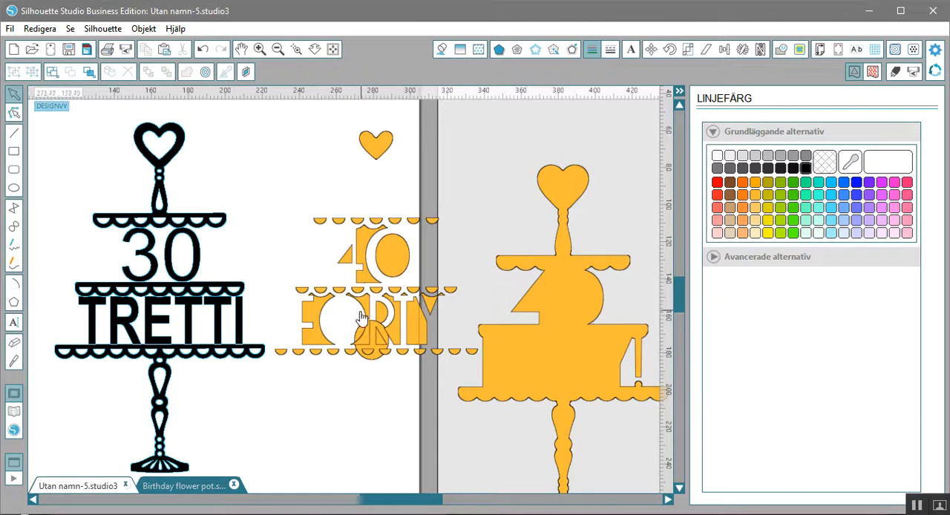
pyautogui.moveTo(361, 318)
pyautogui.mouseDown()
pyautogui.moveTo(379, 336)
pyautogui.moveTo(336, 326)
pyautogui.moveTo(365, 329)
pyautogui.moveTo(349, 324)
pyautogui.mouseUp()
# - Release the compound path of the black "30 TRETTI" cake stand into separate pieces
pyautogui.click(143, 266)
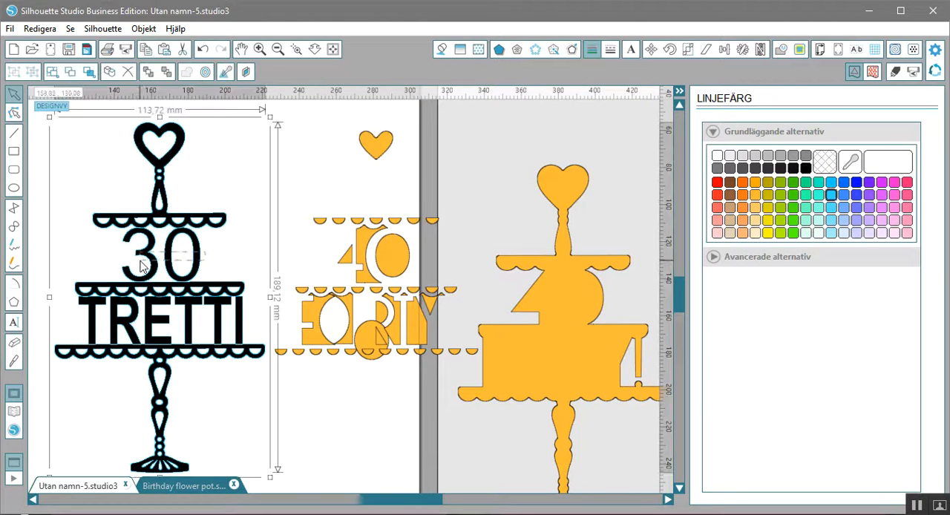
pyautogui.rightClick(141, 263)
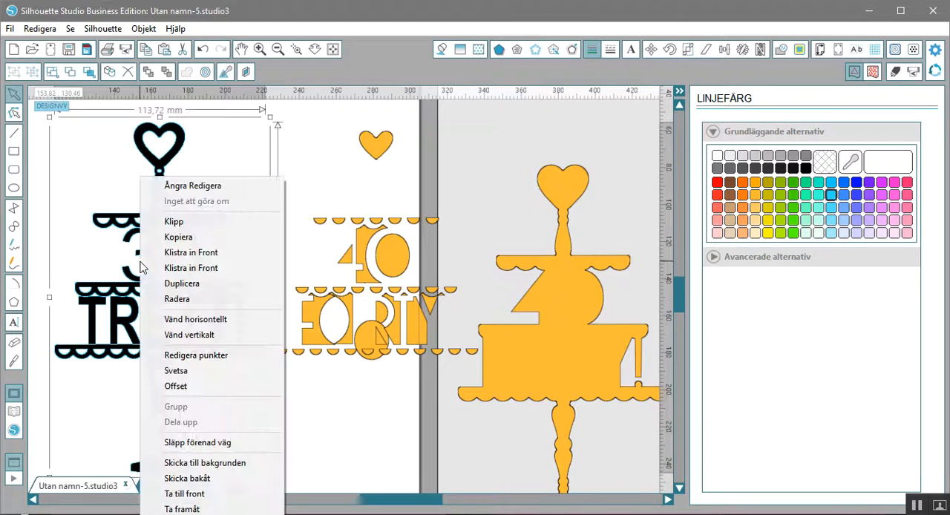
pyautogui.click(267, 443)
pyautogui.click(293, 253)
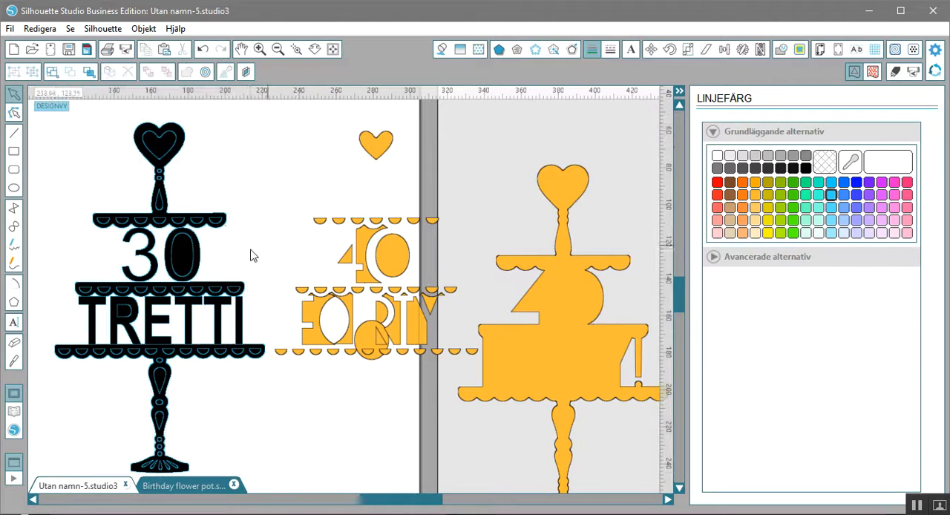
# - Move the "30" text out of the black cake stand to the empty space beside the heart
pyautogui.click(128, 261)
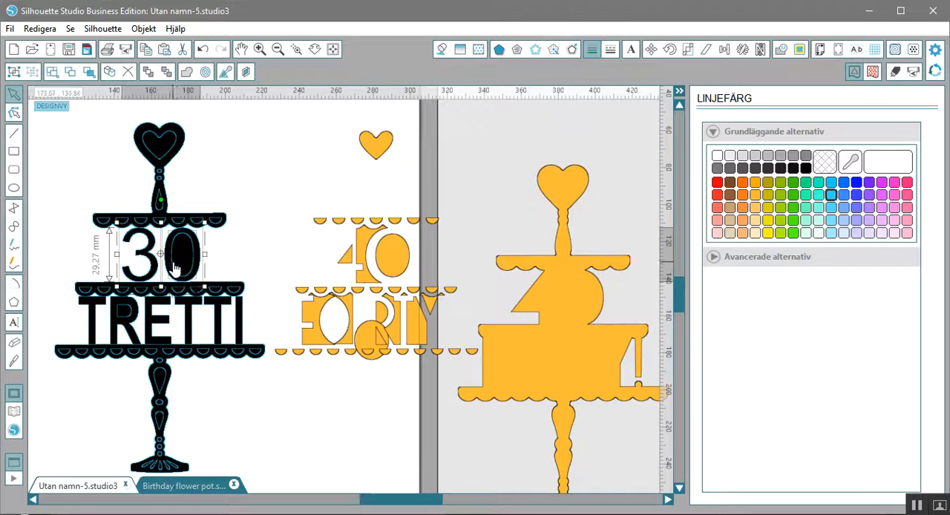
pyautogui.moveTo(174, 275); pyautogui.dragTo(283, 171)
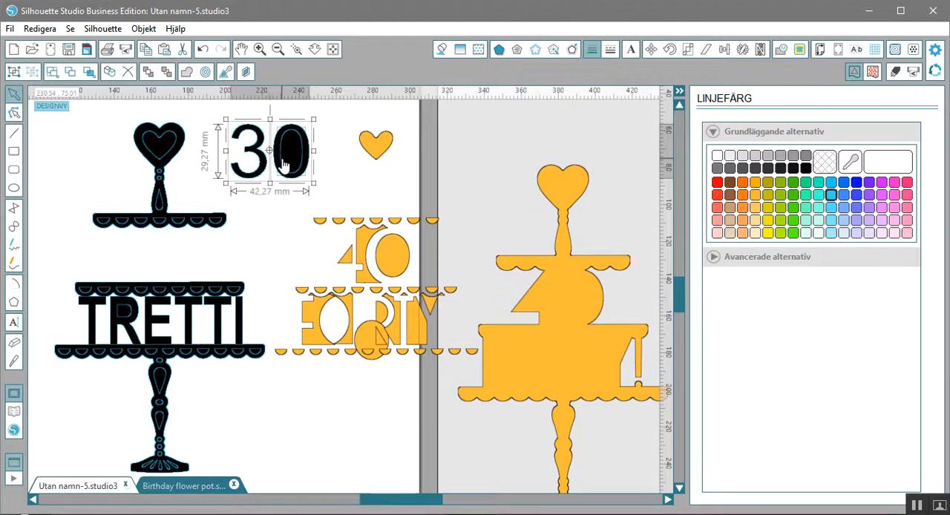
pyautogui.click(253, 261)
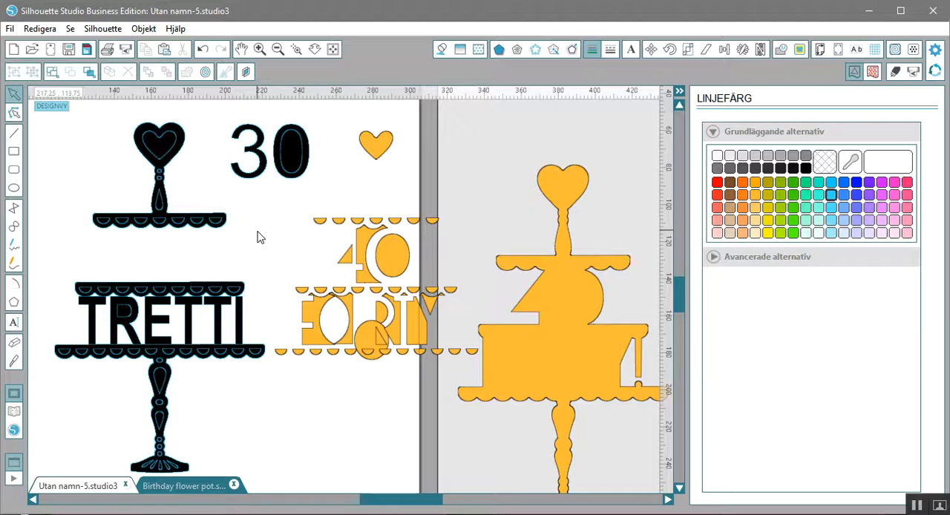
pyautogui.click(213, 490)
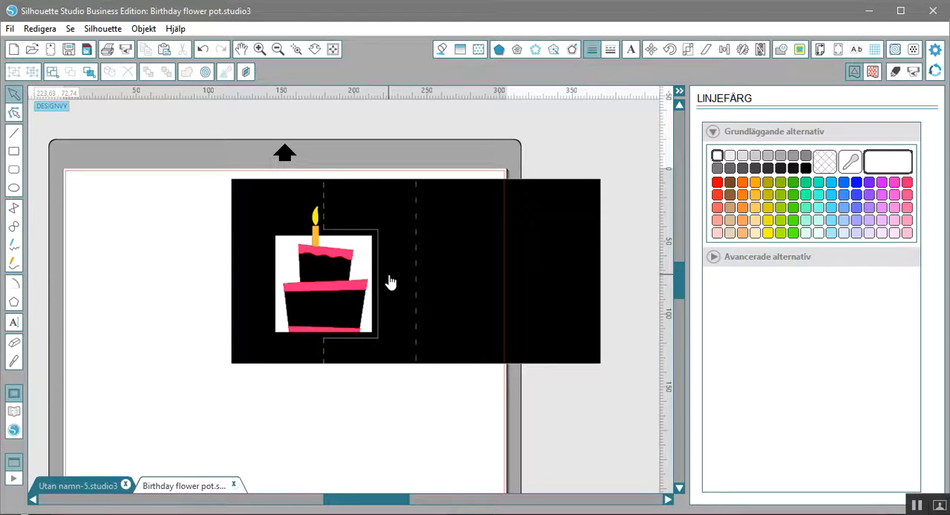
pyautogui.click(107, 486)
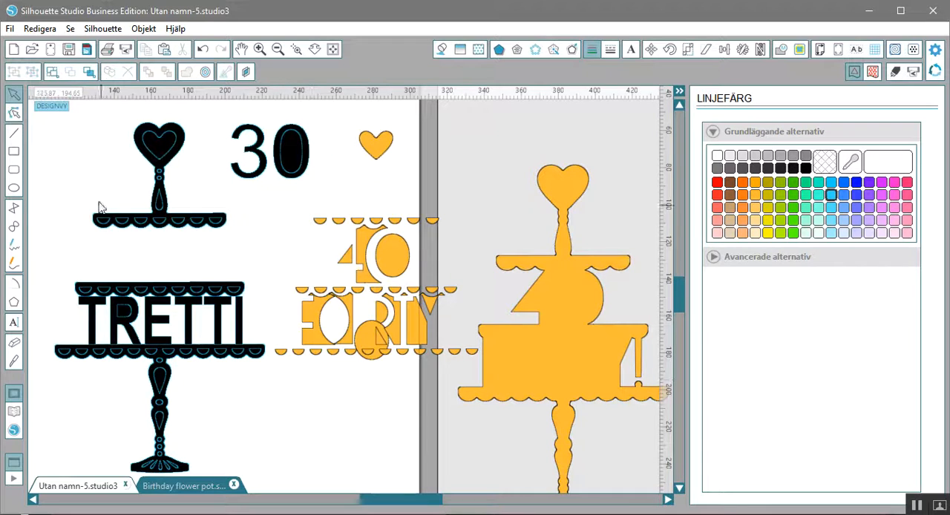
# - Select the black tiers, outline and "TRETTI" without the "30", and make them one compound path
pyautogui.moveTo(88, 211); pyautogui.dragTo(267, 408)
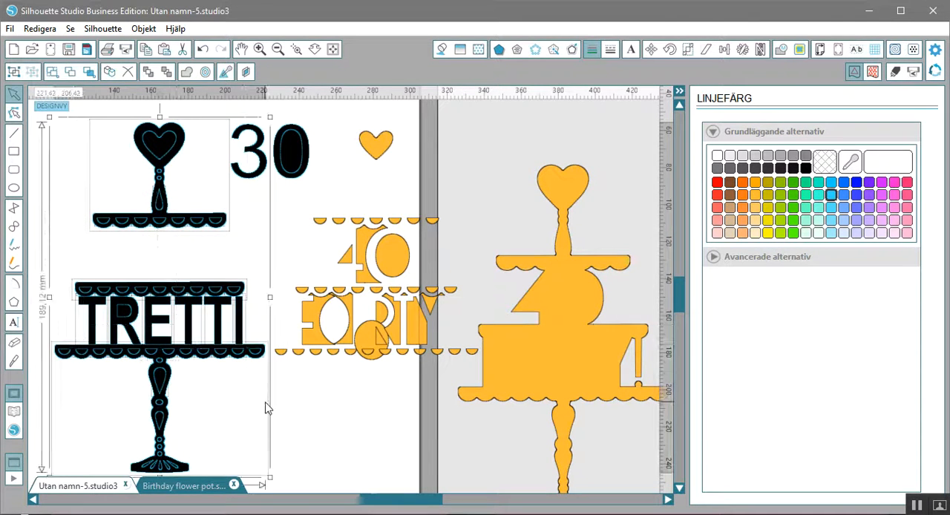
pyautogui.rightClick(178, 349)
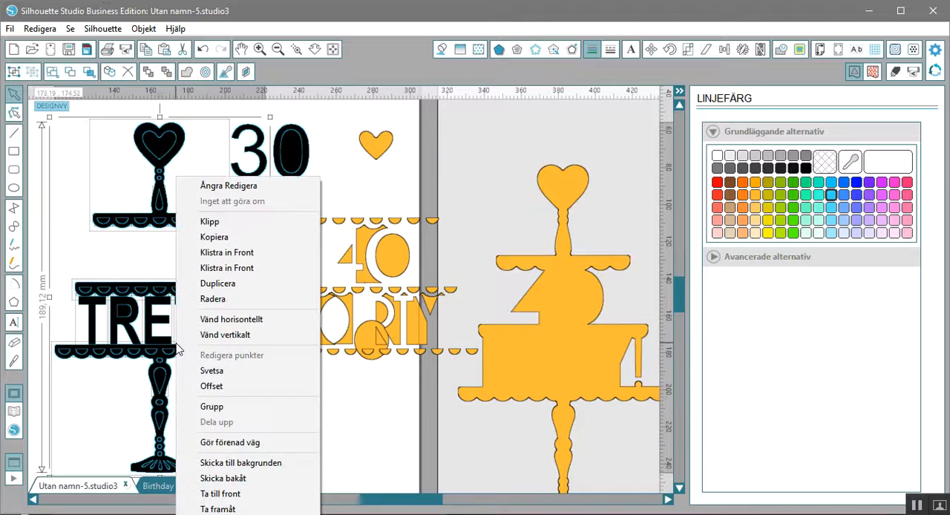
pyautogui.click(266, 449)
pyautogui.click(308, 403)
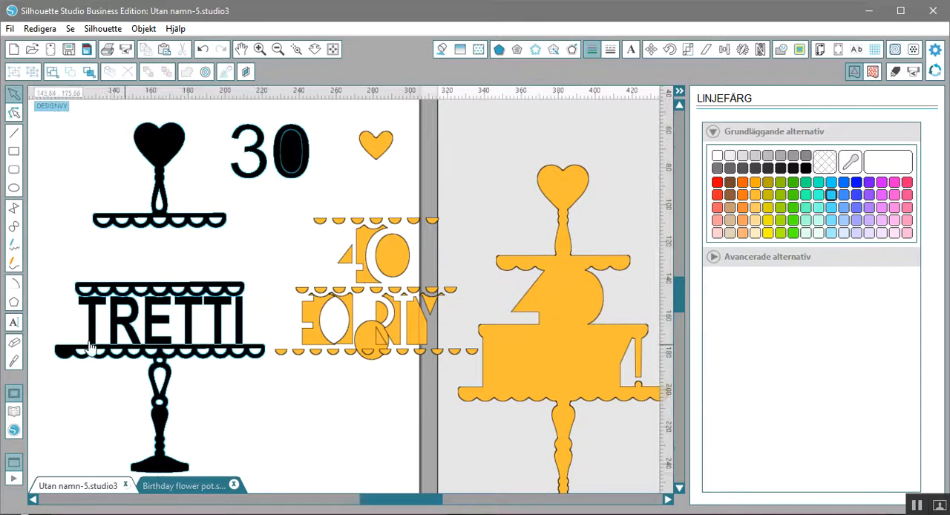